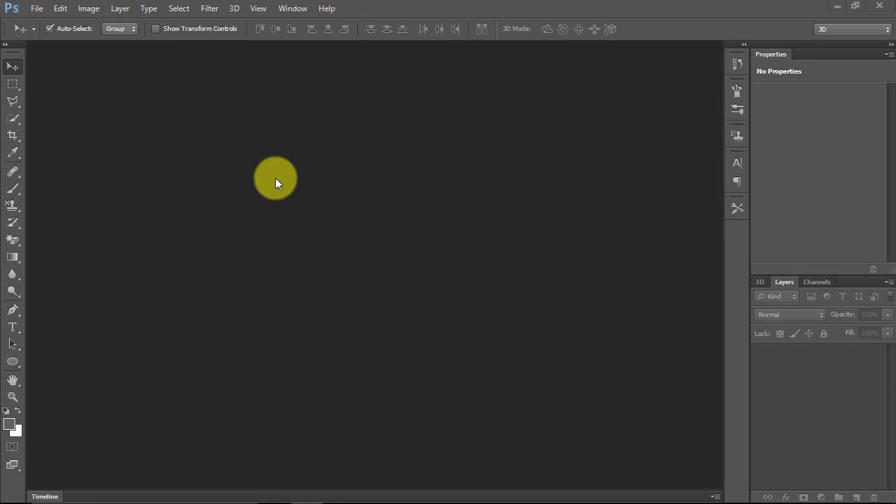
Create a new 1280×720 px, 72 ppi white document named '3deffect'
{"action": "left_click", "coordinate": [35, 8]}
{"action": "left_click", "coordinate": [40, 24]}
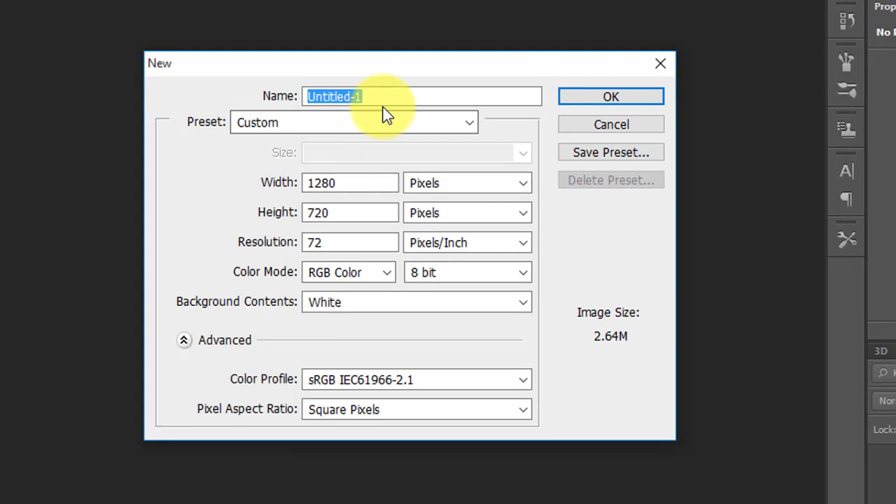
{"action": "type", "text": "3deffect"}
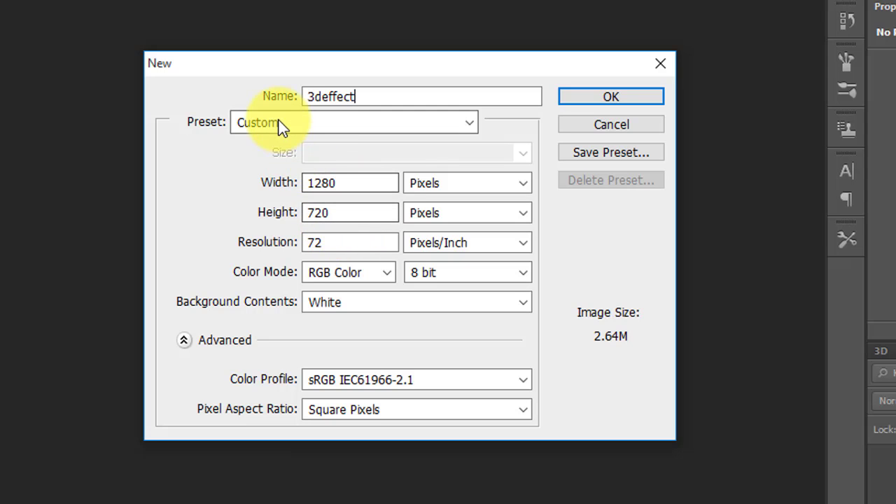
{"action": "left_click", "coordinate": [584, 98]}
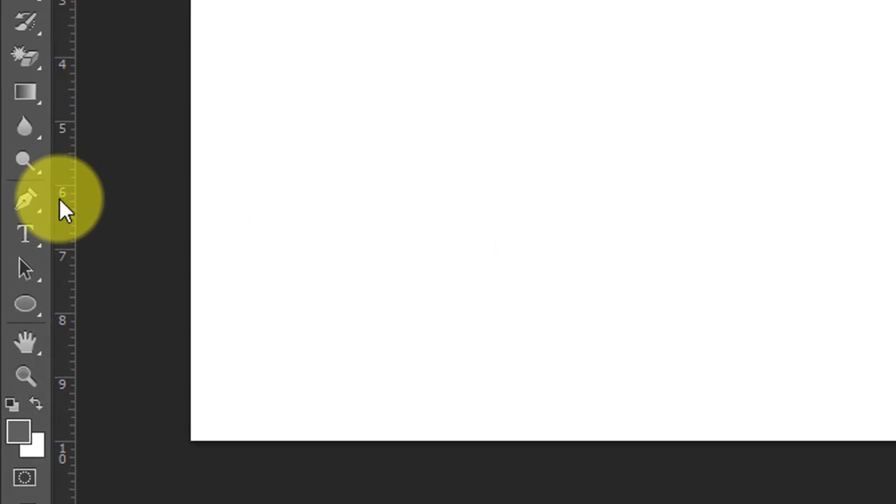
Type 'DK' as a text layer near the canvas middle and commit it
{"action": "left_click", "coordinate": [35, 226]}
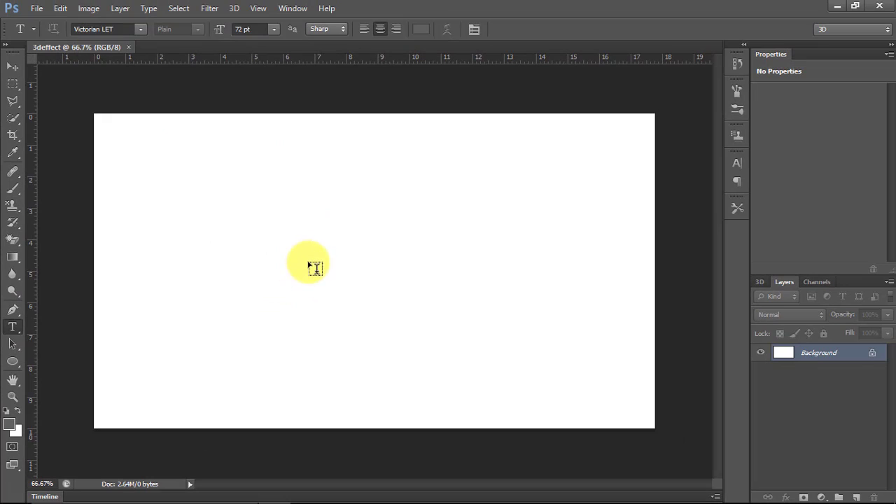
{"action": "left_click", "coordinate": [308, 264]}
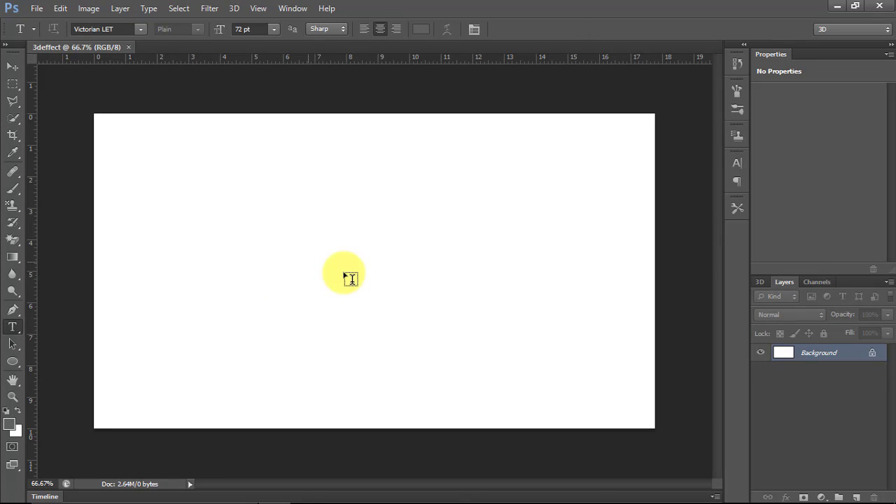
{"action": "type", "text": "dk"}
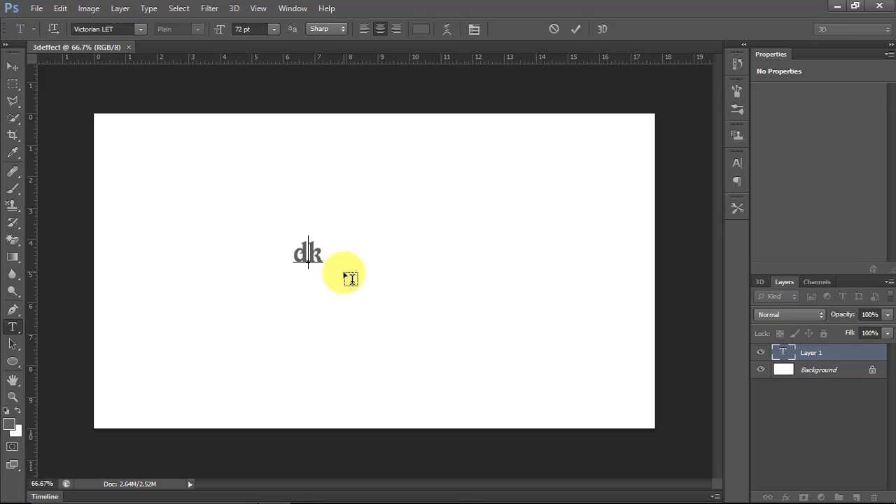
{"action": "type", "text": "K"}
{"action": "left_click", "coordinate": [10, 67]}
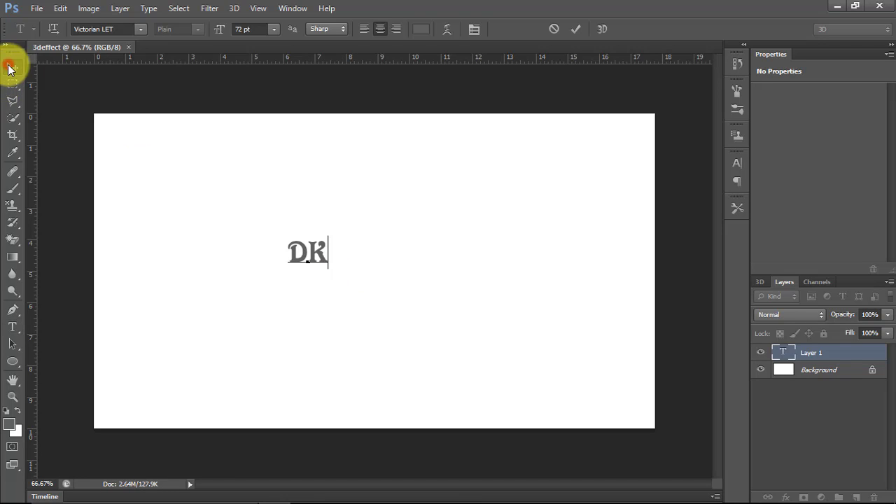
{"action": "left_click", "coordinate": [319, 255]}
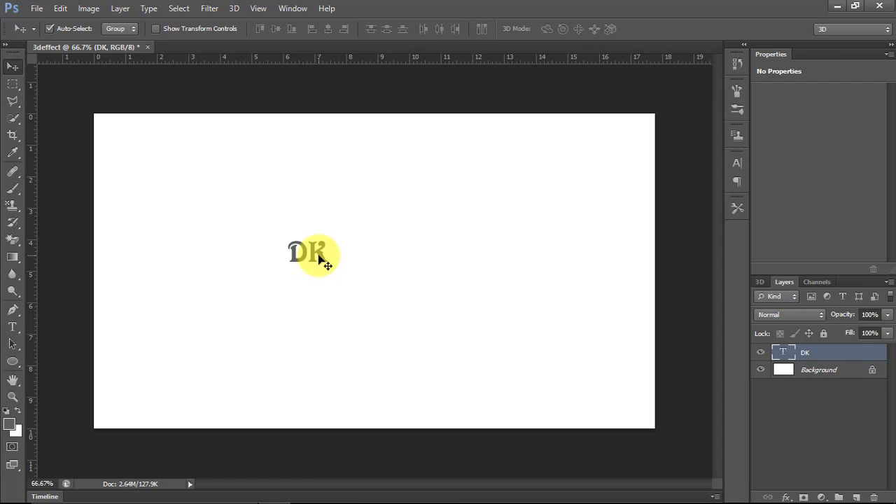
Free-transform the DK text to about four times its size, positioned near the centre
{"action": "key", "text": "ctrl+t"}
{"action": "left_click_drag", "start_coordinate": [332, 232], "coordinate": [385, 190]}
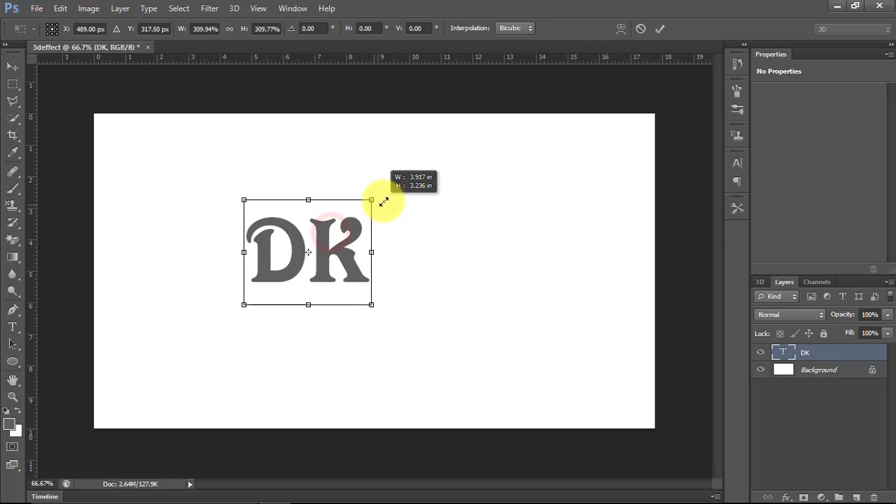
{"action": "left_click_drag", "start_coordinate": [363, 238], "coordinate": [418, 255]}
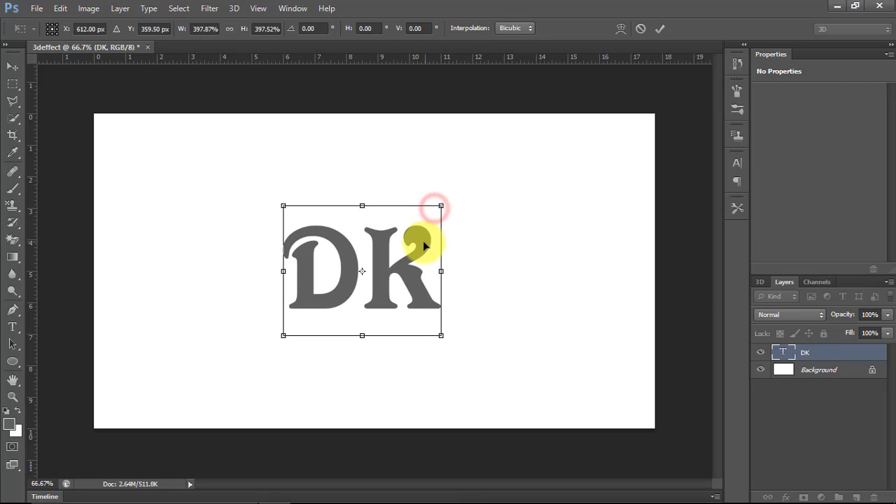
{"action": "left_click_drag", "start_coordinate": [423, 242], "coordinate": [417, 235]}
{"action": "key", "text": "Return"}
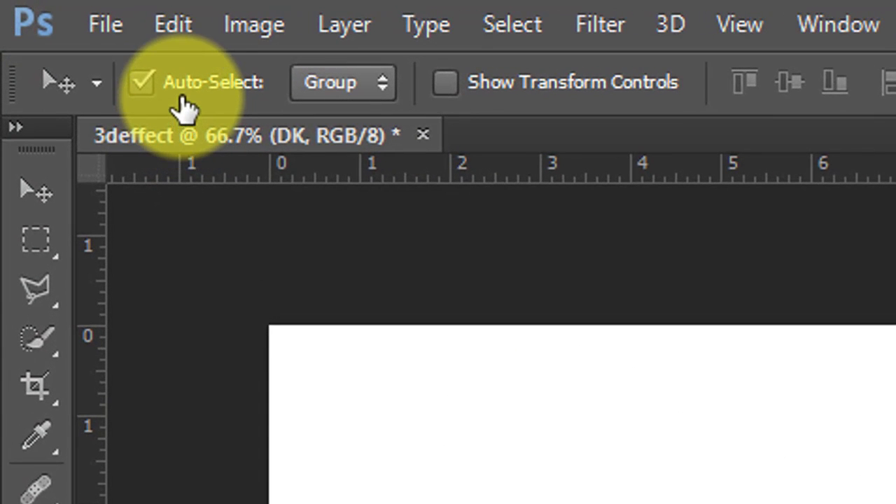
{"action": "key", "text": "t"}
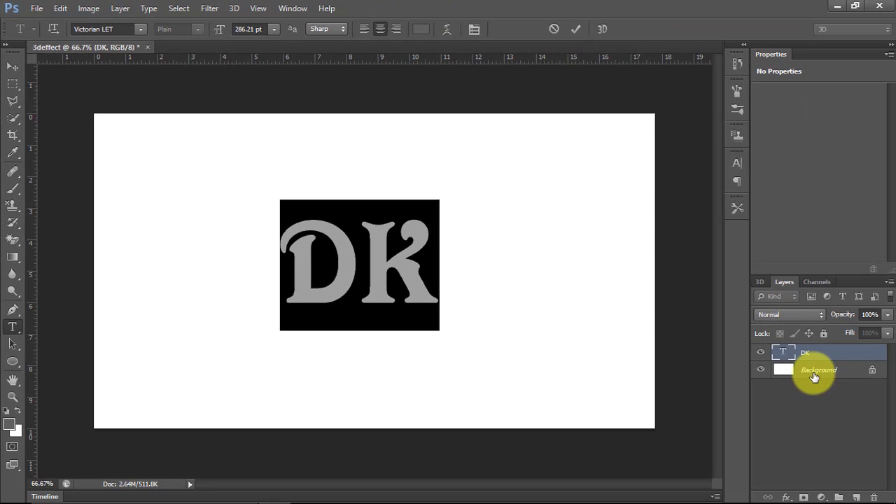
Align the DK layer to the Background's vertical and horizontal centres
{"action": "left_click", "coordinate": [811, 360]}
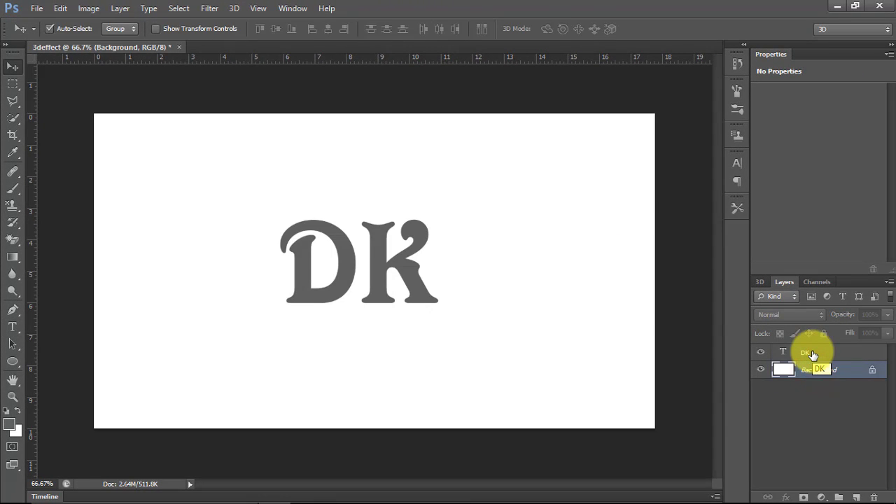
{"action": "left_click", "coordinate": [811, 354]}
{"action": "left_click", "coordinate": [818, 371], "text": "shift"}
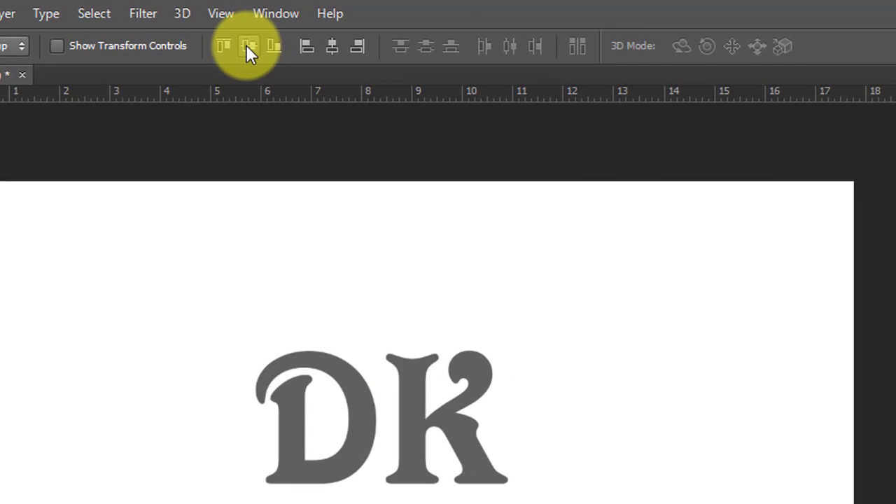
{"action": "left_click", "coordinate": [246, 46]}
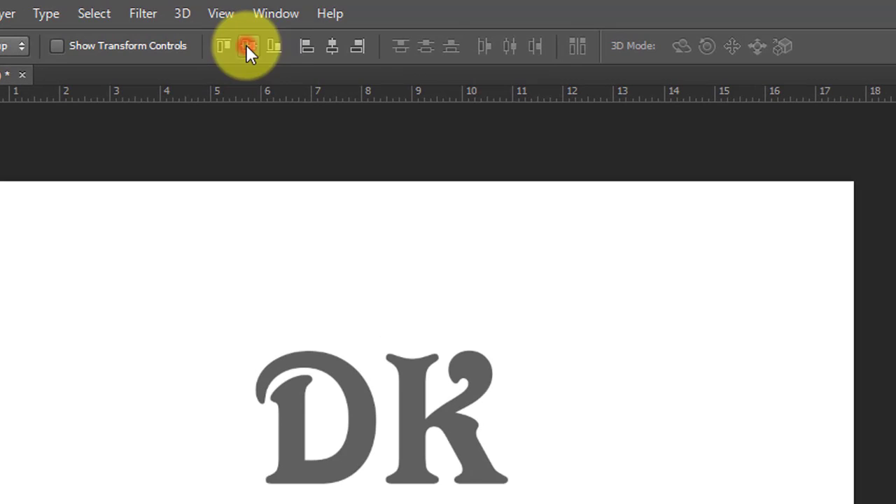
{"action": "left_click", "coordinate": [332, 45]}
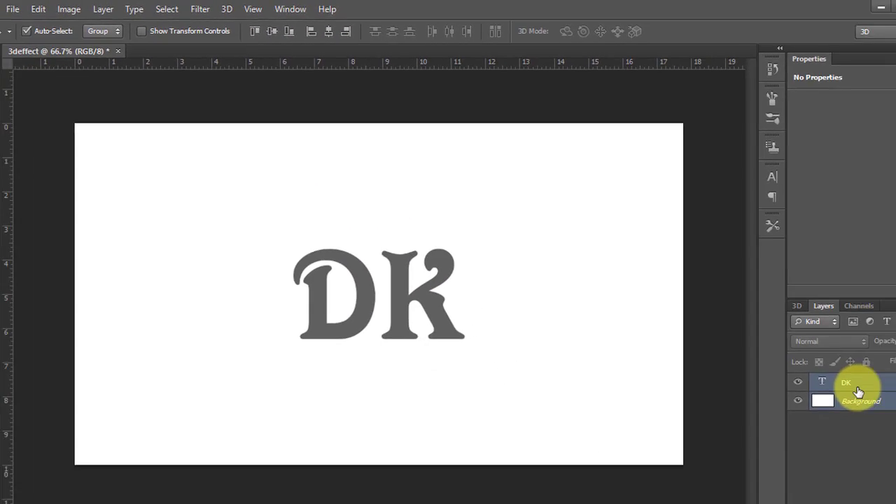
{"action": "left_click", "coordinate": [815, 356]}
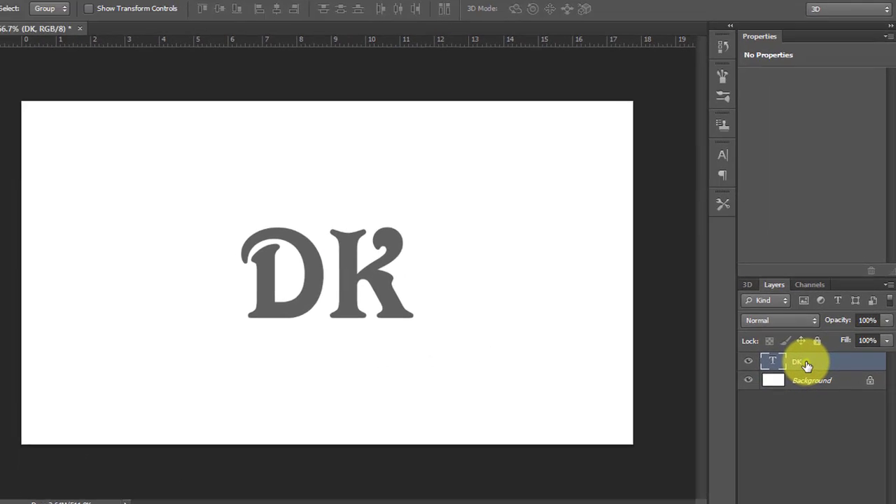
Convert the DK layer with New 3D Extrusion from Selected Layer
{"action": "right_click", "coordinate": [815, 359]}
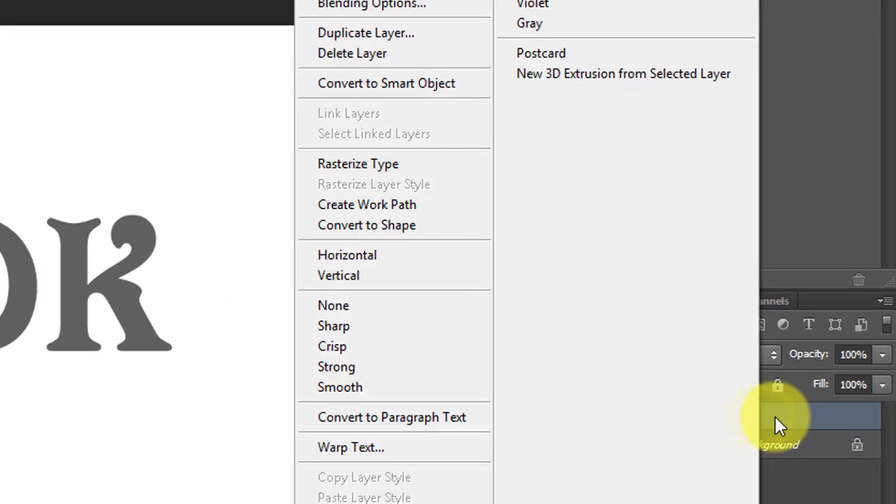
{"action": "left_click", "coordinate": [823, 355]}
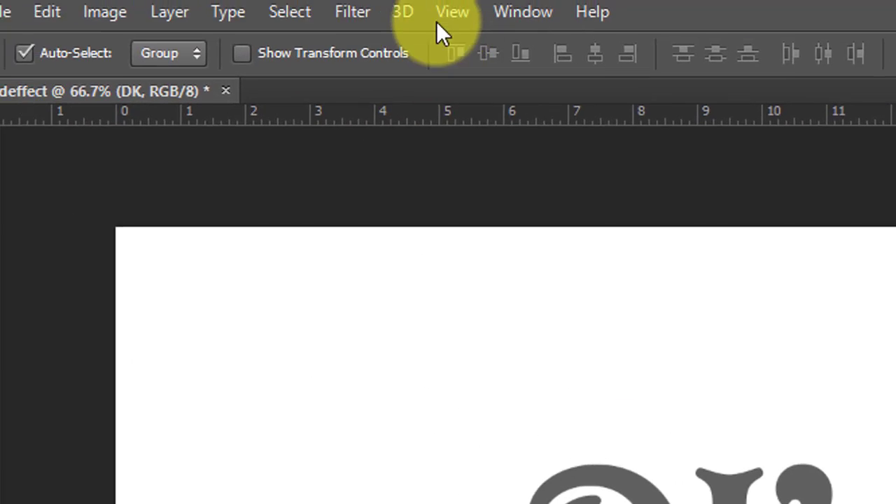
{"action": "left_click", "coordinate": [428, 18]}
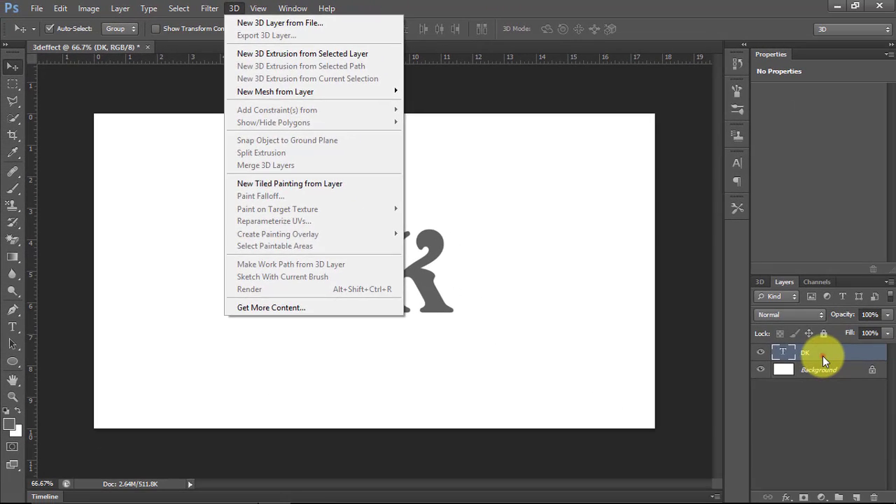
{"action": "left_click", "coordinate": [823, 357]}
{"action": "right_click", "coordinate": [823, 359]}
{"action": "left_click", "coordinate": [707, 146]}
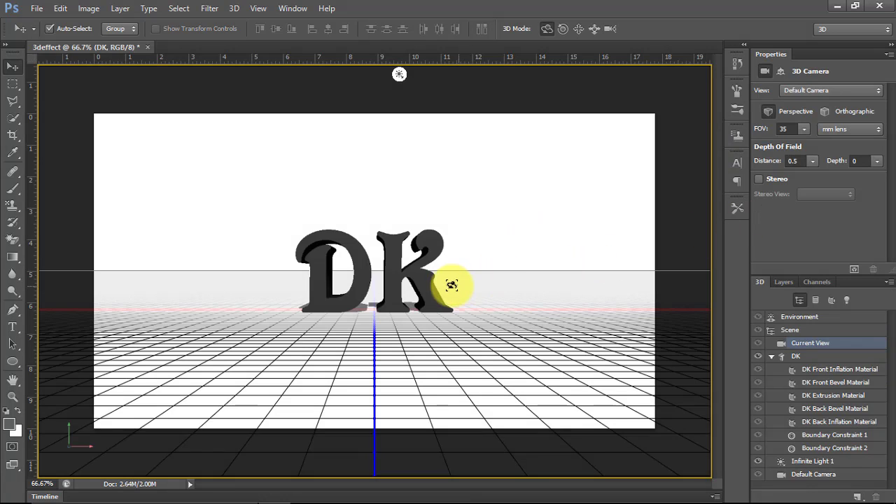
Raise the DK mesh's extrusion depth from 190 to about 202
{"action": "left_click", "coordinate": [428, 271]}
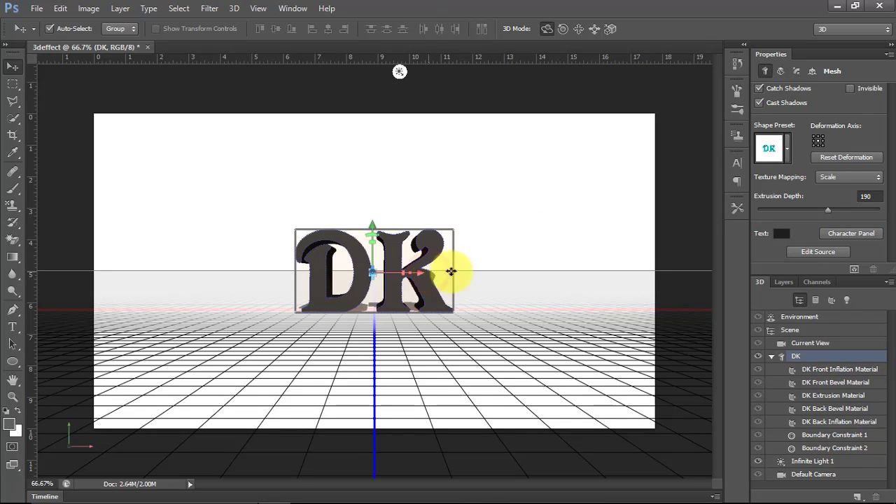
{"action": "left_click", "coordinate": [829, 210]}
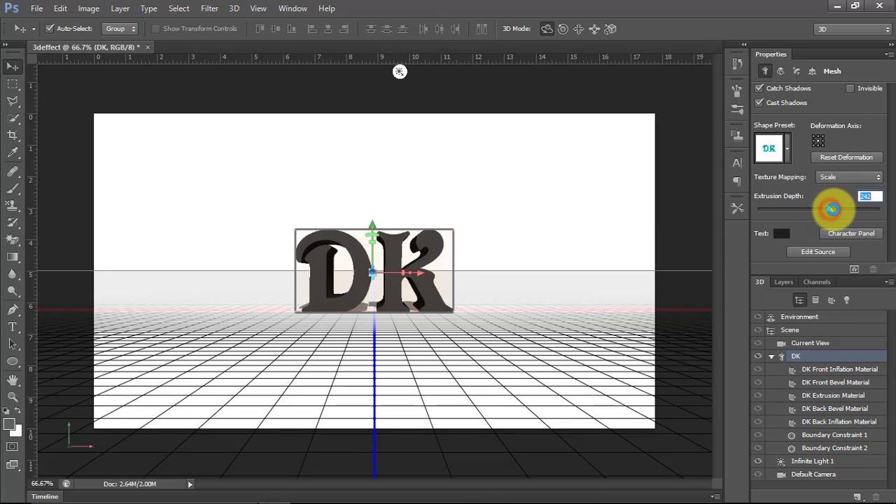
{"action": "mouse_move", "coordinate": [830, 212]}
{"action": "left_mouse_down"}
{"action": "mouse_move", "coordinate": [838, 214]}
{"action": "mouse_move", "coordinate": [829, 209]}
{"action": "left_mouse_up"}
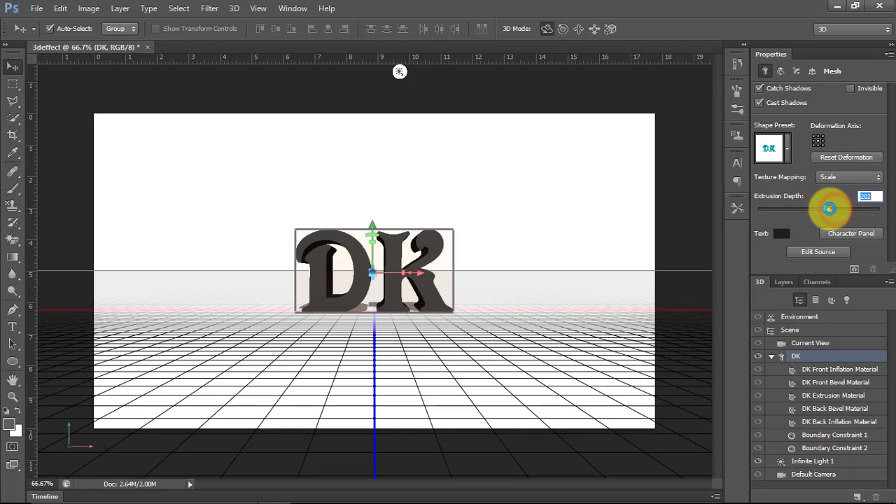
Try several shape presets on the DK mesh and settle on Inflate, depth 95
{"action": "left_click", "coordinate": [788, 154]}
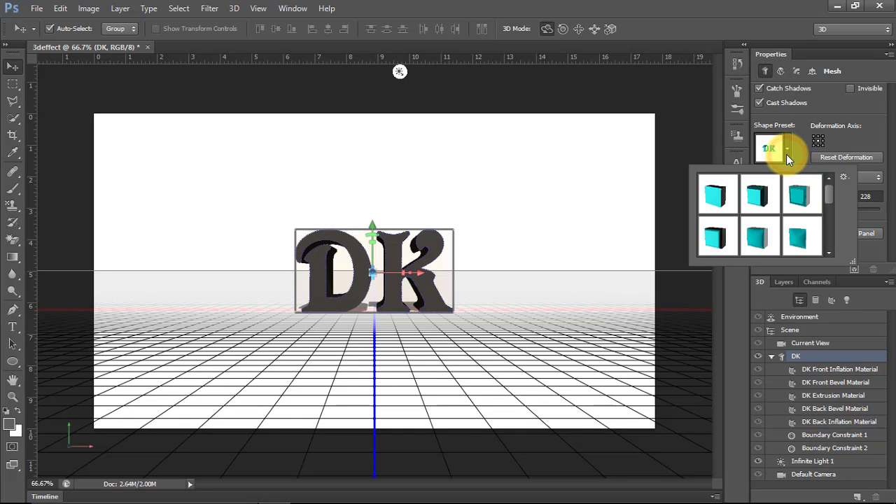
{"action": "left_click", "coordinate": [798, 199]}
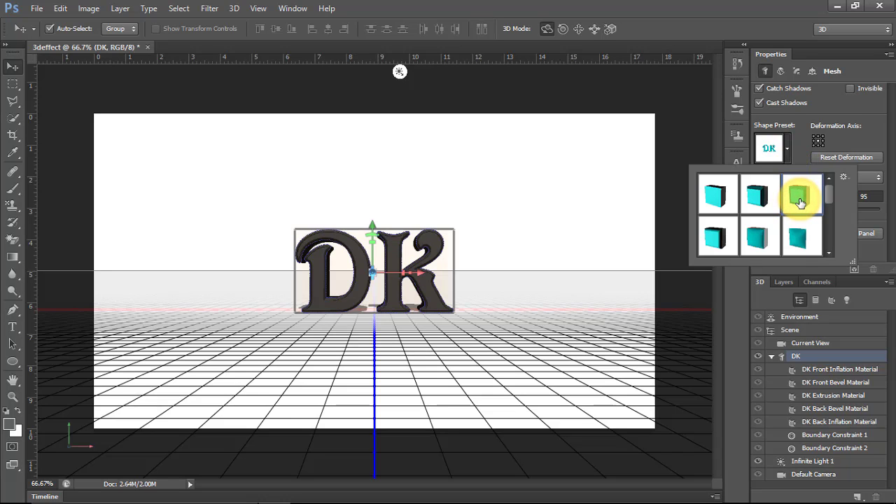
{"action": "left_click", "coordinate": [801, 242]}
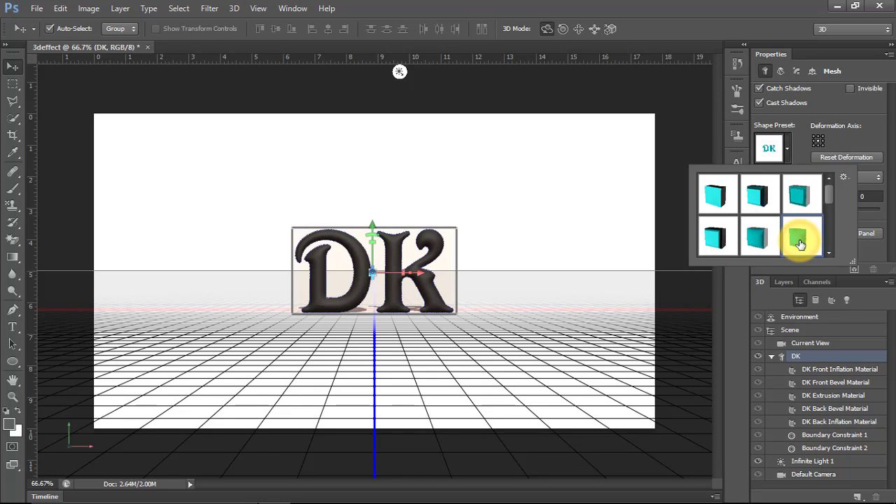
{"action": "left_click", "coordinate": [766, 245]}
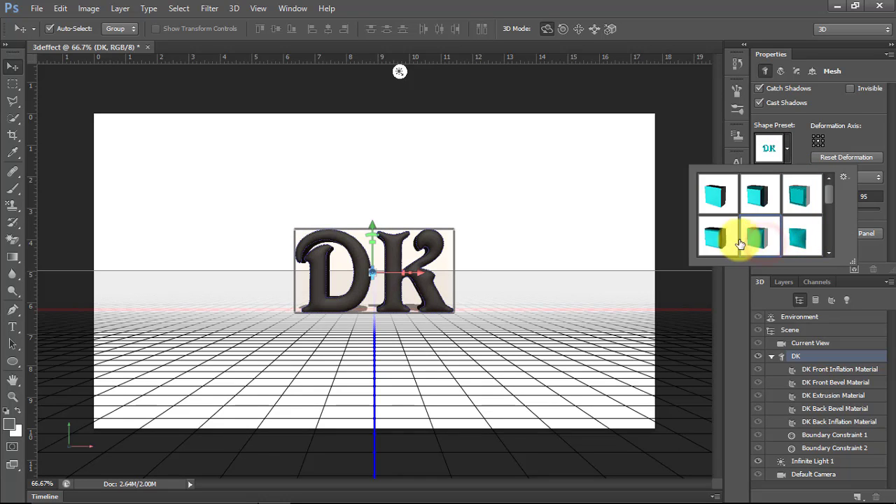
{"action": "left_click", "coordinate": [713, 242]}
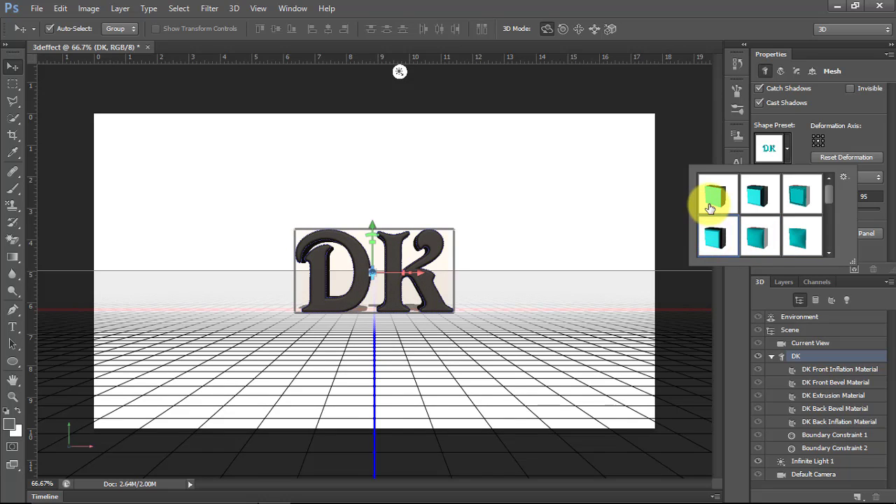
{"action": "left_click", "coordinate": [710, 203]}
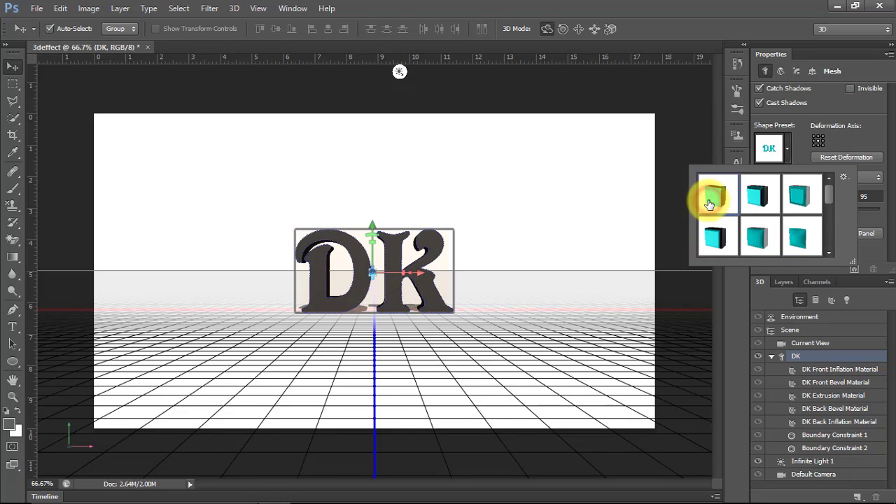
{"action": "left_click", "coordinate": [759, 201]}
{"action": "left_click", "coordinate": [801, 199]}
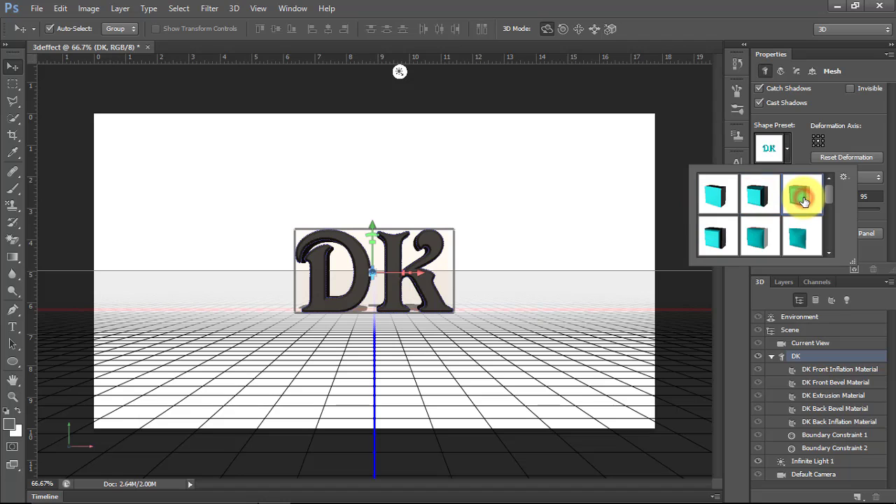
{"action": "left_click", "coordinate": [757, 239]}
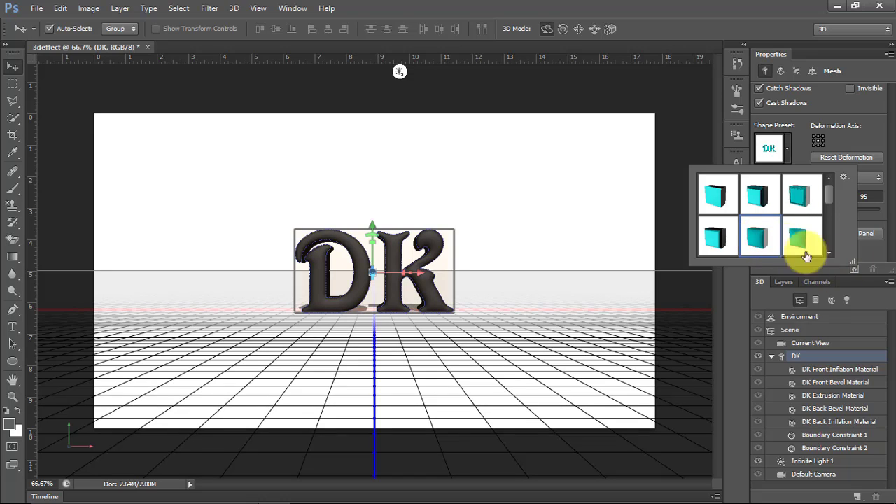
{"action": "left_click", "coordinate": [869, 245]}
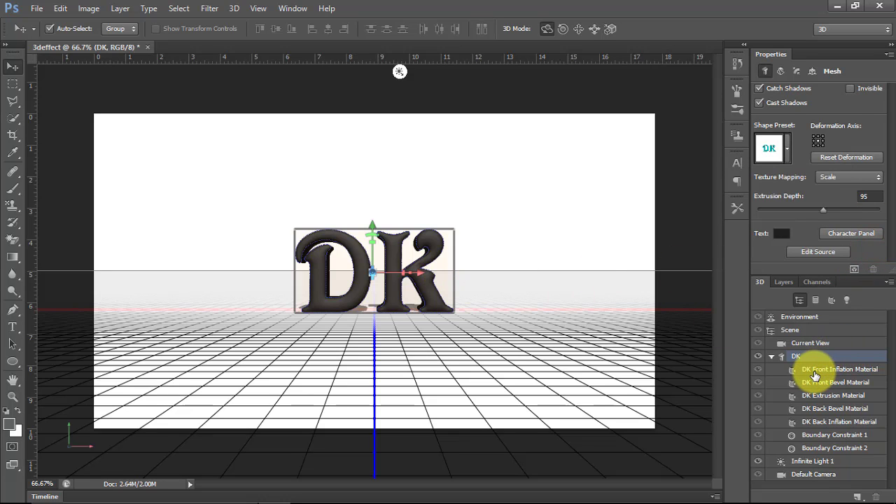
Turn the Background layer into a 3D postcard
{"action": "left_click", "coordinate": [816, 371]}
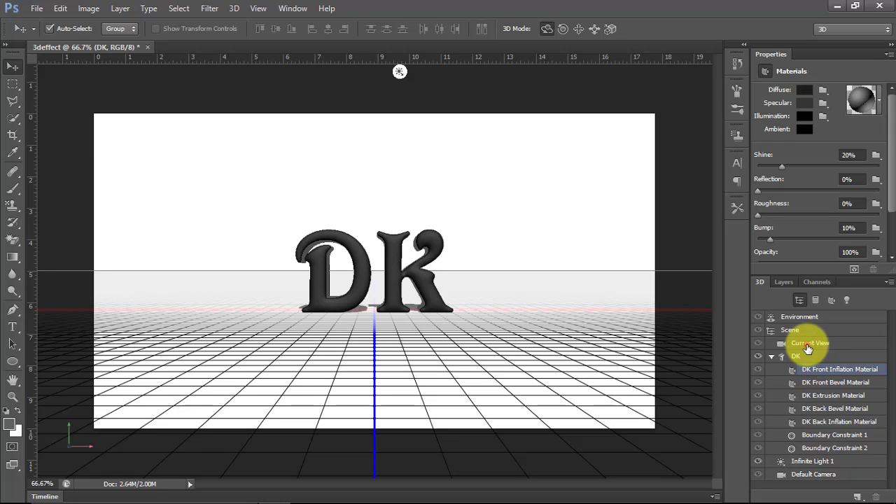
{"action": "left_click", "coordinate": [777, 343]}
{"action": "left_click", "coordinate": [774, 280]}
{"action": "left_click", "coordinate": [810, 373]}
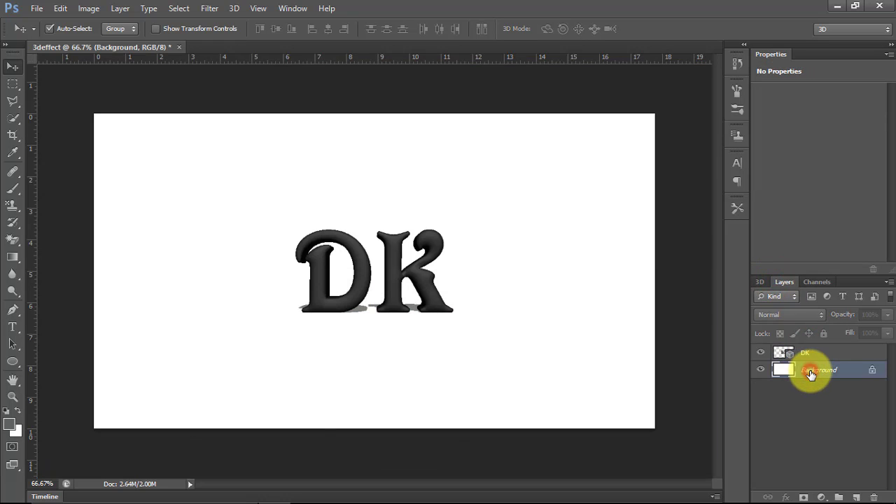
{"action": "right_click", "coordinate": [810, 375]}
{"action": "left_click", "coordinate": [805, 362]}
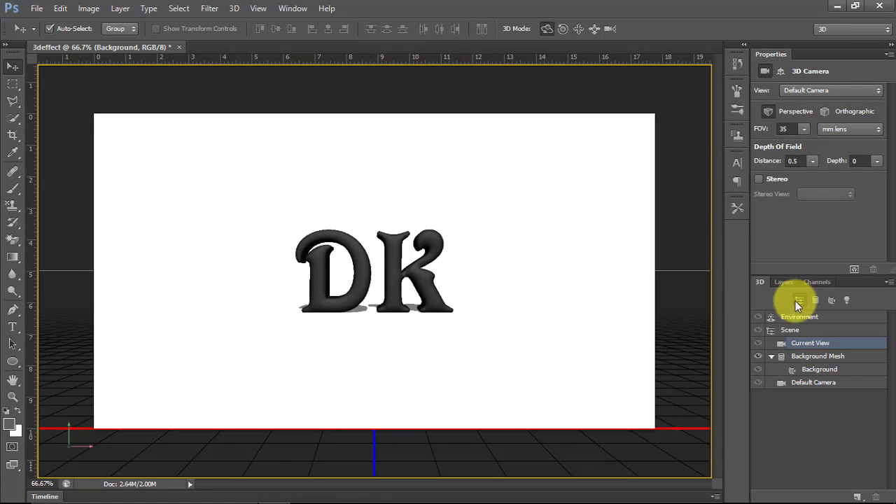
Reselect the DK layer and return to the 3D scene tree
{"action": "left_click", "coordinate": [784, 282]}
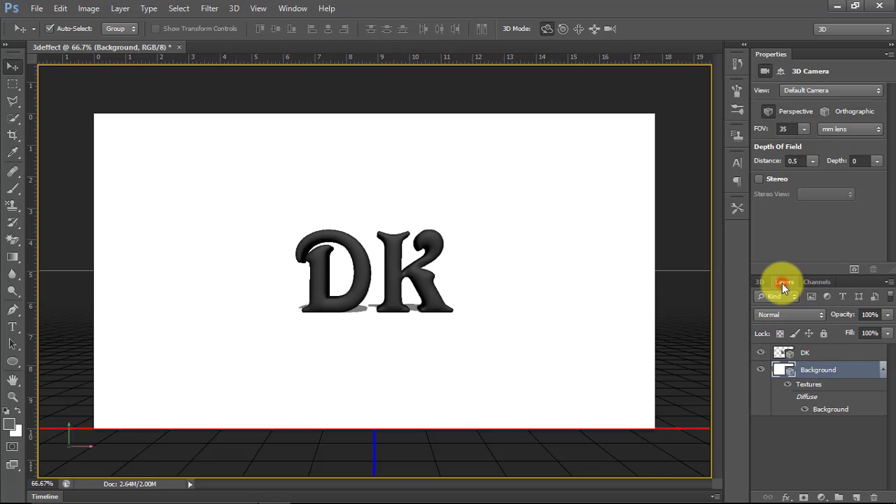
{"action": "left_click", "coordinate": [805, 355]}
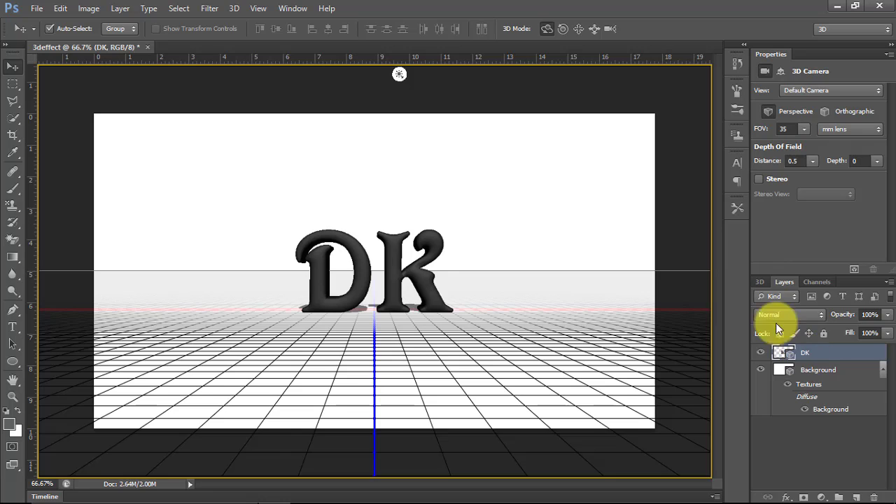
{"action": "left_click", "coordinate": [757, 282]}
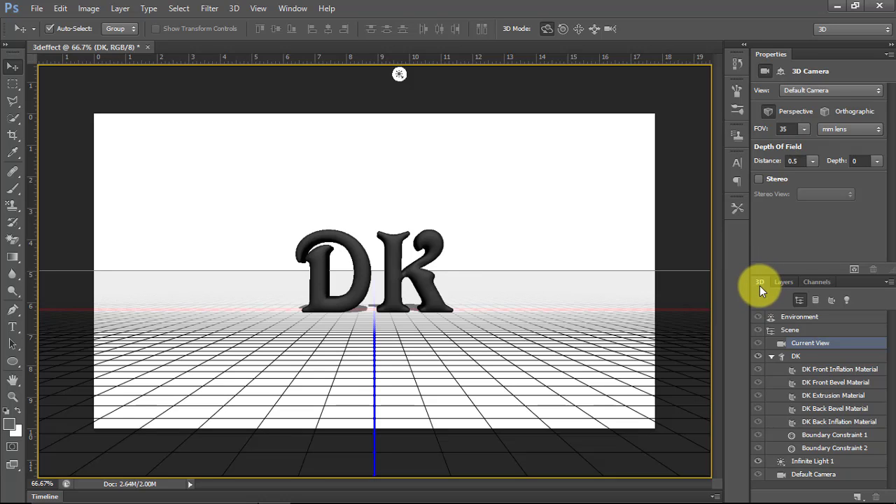
Append the Default (for Ray Tracer) materials and apply blue to the DK front surface
{"action": "left_click", "coordinate": [816, 371]}
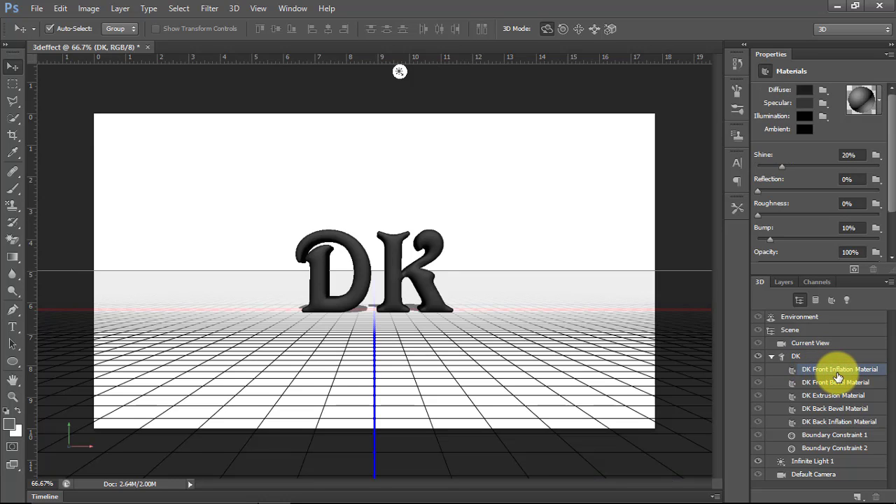
{"action": "left_click", "coordinate": [879, 102]}
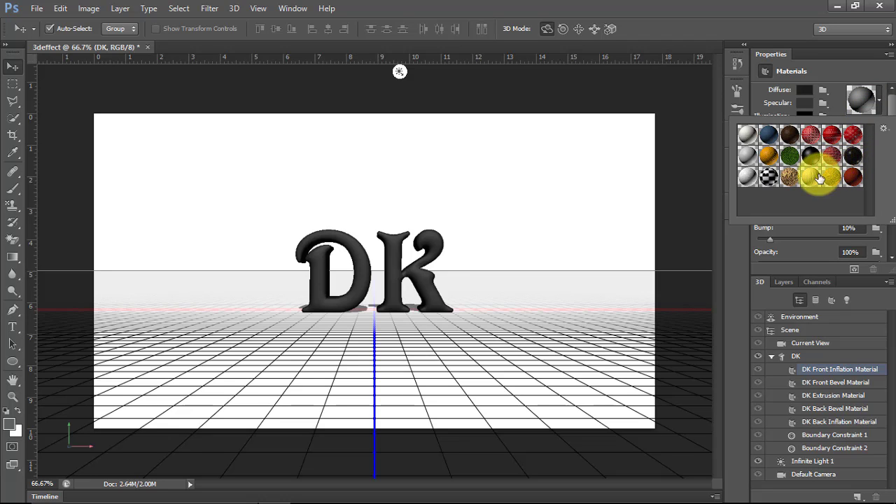
{"action": "left_click", "coordinate": [884, 130]}
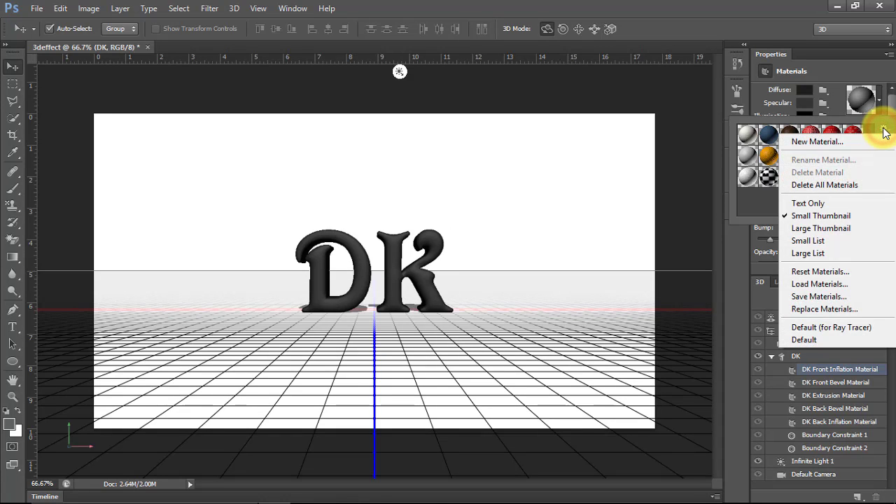
{"action": "left_click", "coordinate": [854, 328]}
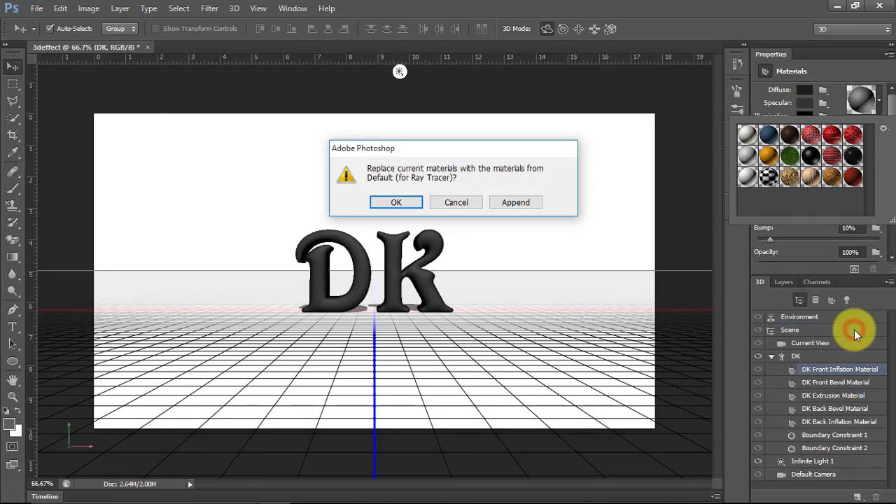
{"action": "left_click", "coordinate": [514, 202]}
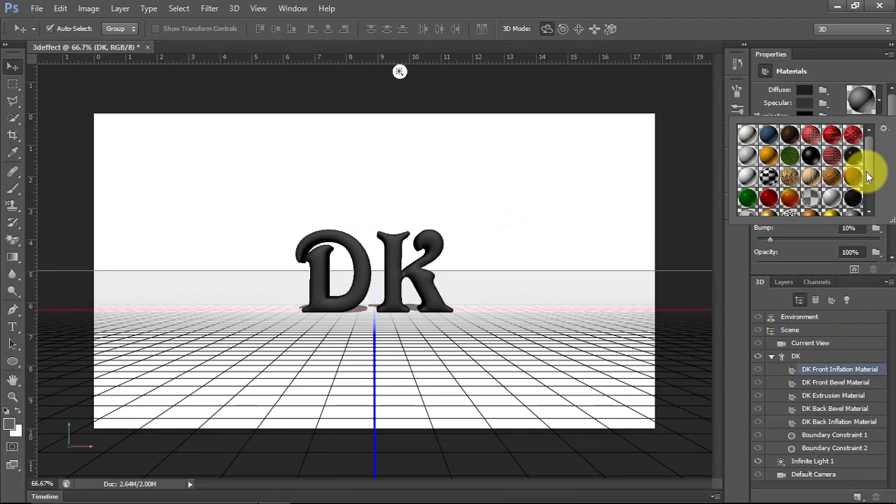
{"action": "mouse_move", "coordinate": [867, 177]}
{"action": "left_mouse_down"}
{"action": "mouse_move", "coordinate": [873, 154]}
{"action": "mouse_move", "coordinate": [889, 220]}
{"action": "left_mouse_up"}
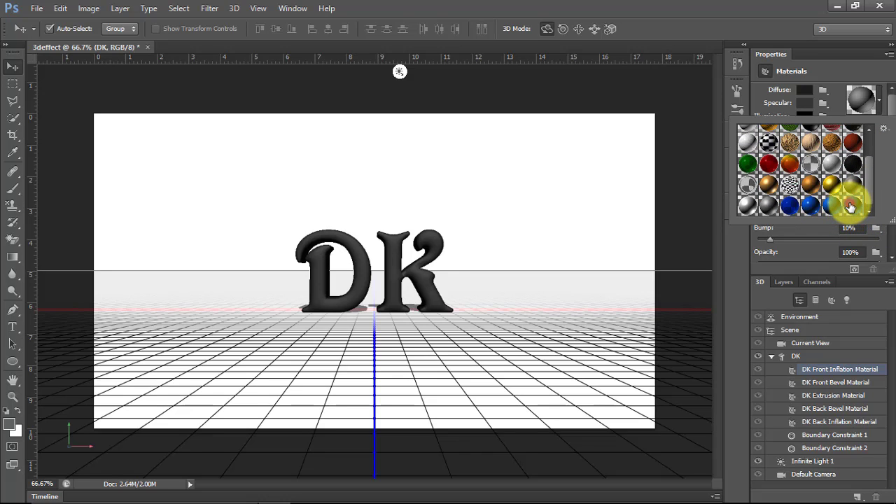
{"action": "left_click", "coordinate": [850, 206]}
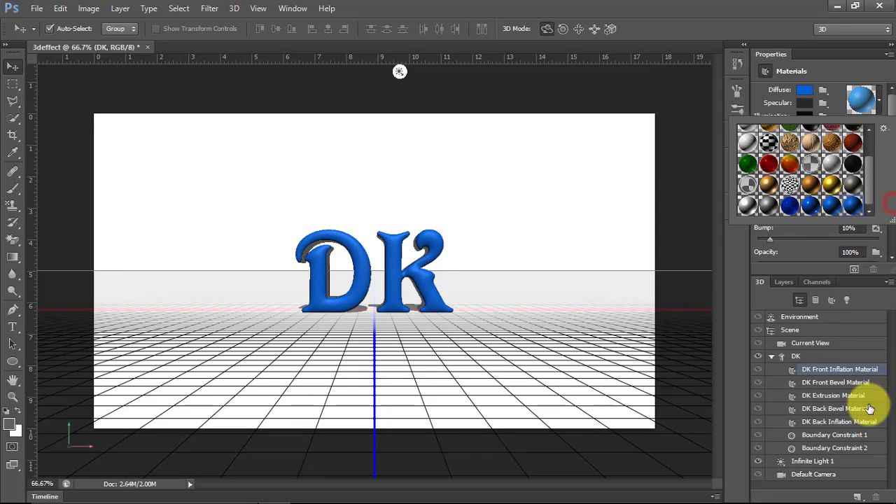
Apply a blue plastic material to the DK Front Bevel
{"action": "left_click", "coordinate": [841, 396]}
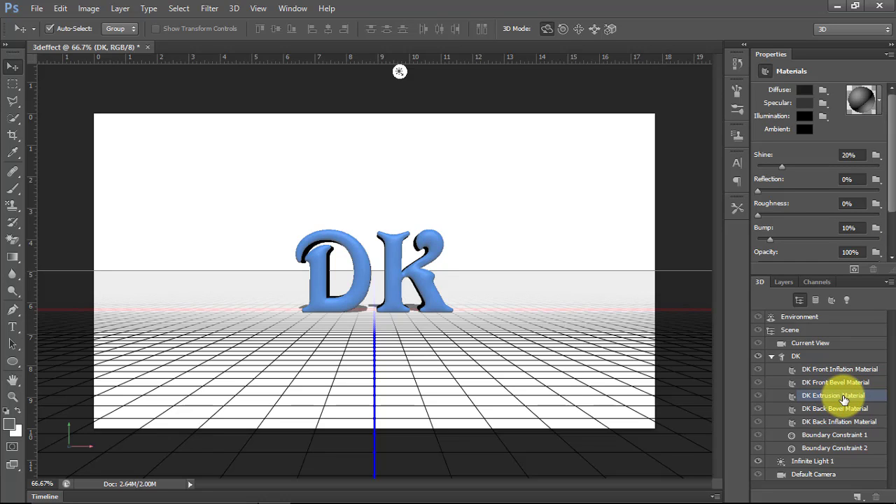
{"action": "left_click", "coordinate": [839, 387]}
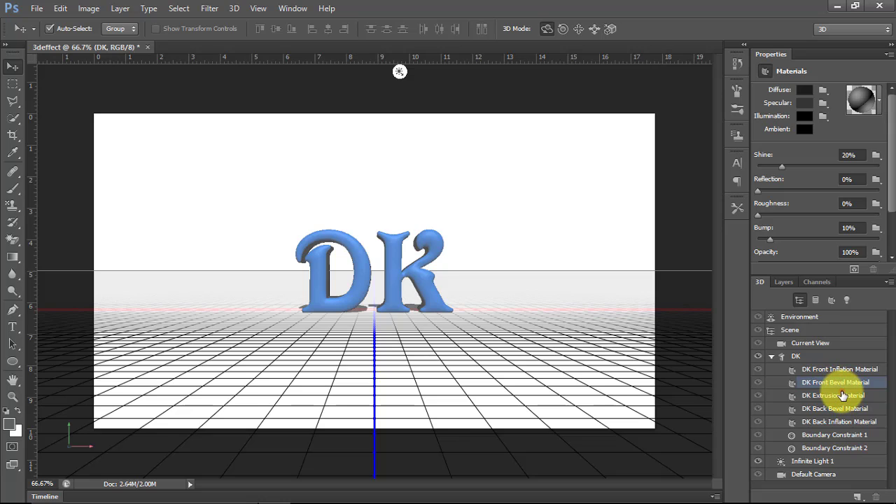
{"action": "left_click", "coordinate": [838, 386]}
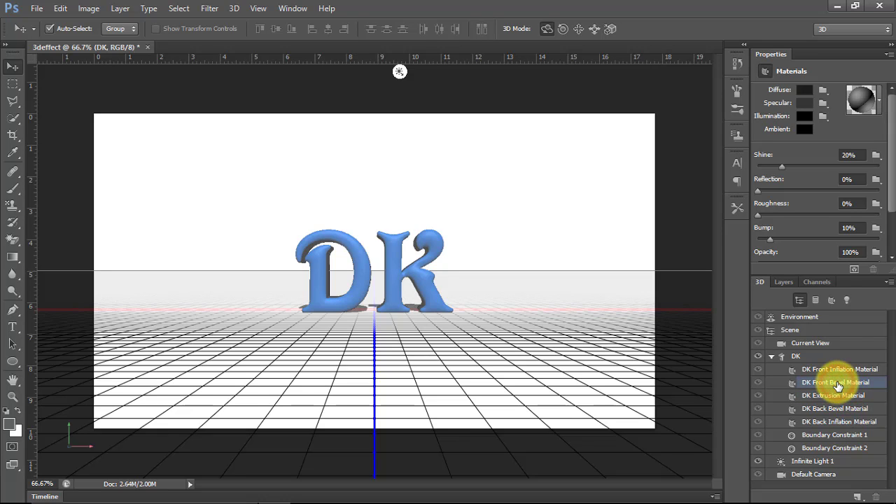
{"action": "left_click", "coordinate": [879, 100]}
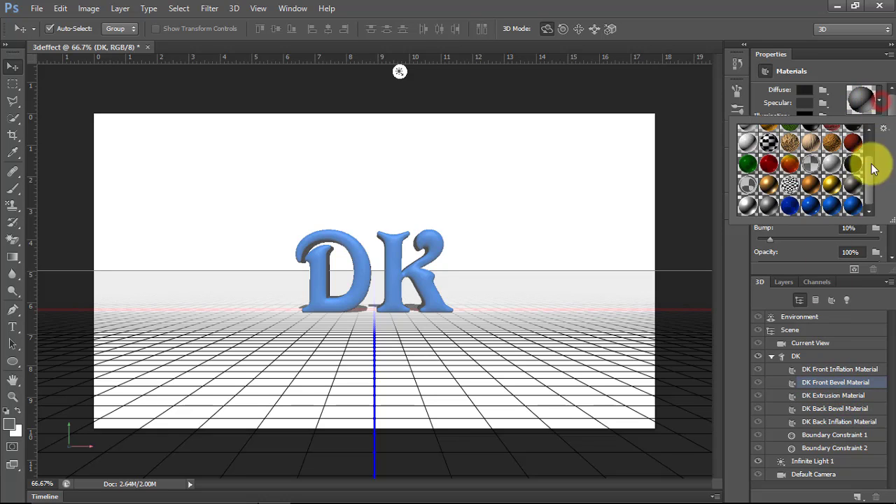
{"action": "left_click", "coordinate": [833, 212]}
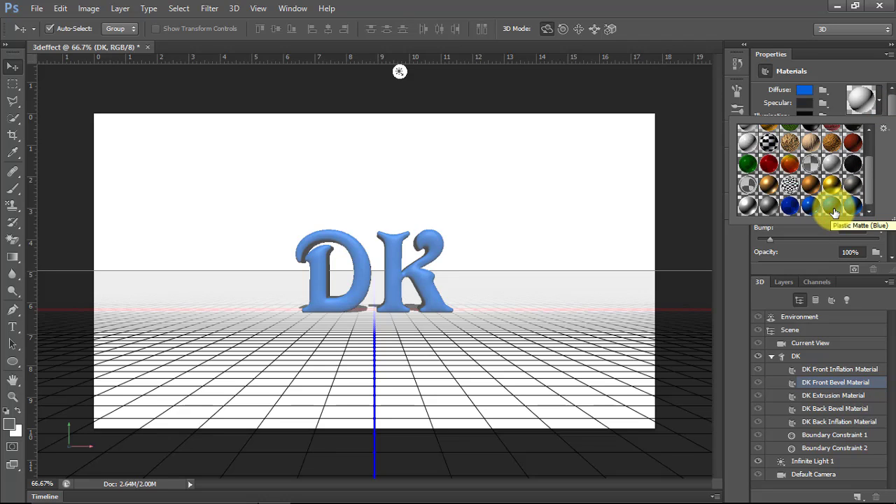
Apply a blue material to the DK Extrusion surface
{"action": "left_click", "coordinate": [833, 393]}
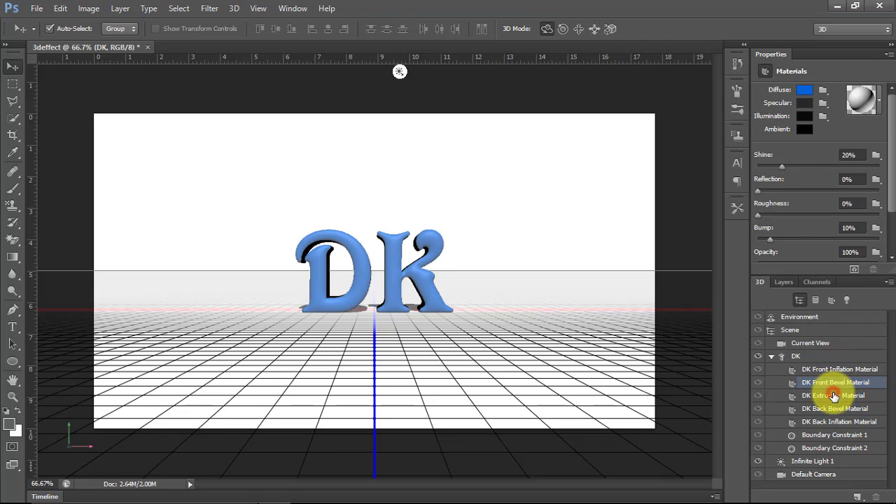
{"action": "left_click", "coordinate": [880, 100]}
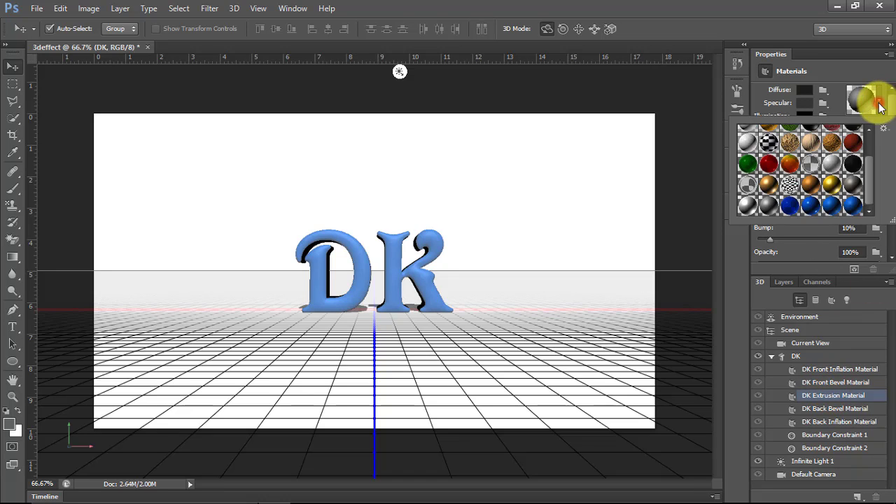
{"action": "left_click", "coordinate": [813, 209]}
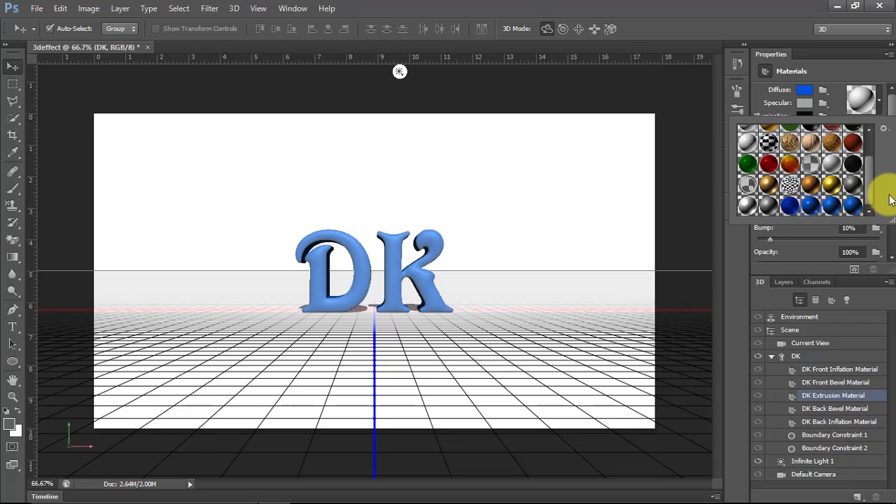
{"action": "left_click", "coordinate": [825, 362]}
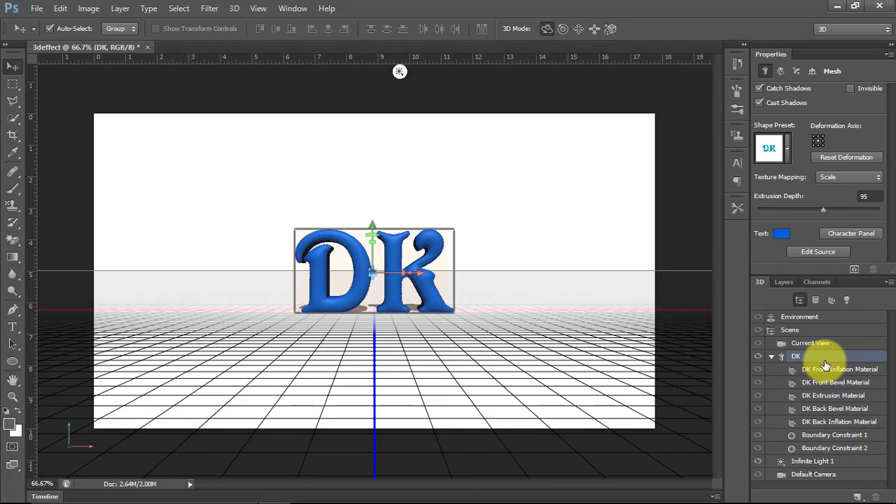
Select the Background and DK layers and merge them with Merge 3D Layers
{"action": "left_click", "coordinate": [787, 149]}
{"action": "left_click", "coordinate": [436, 287]}
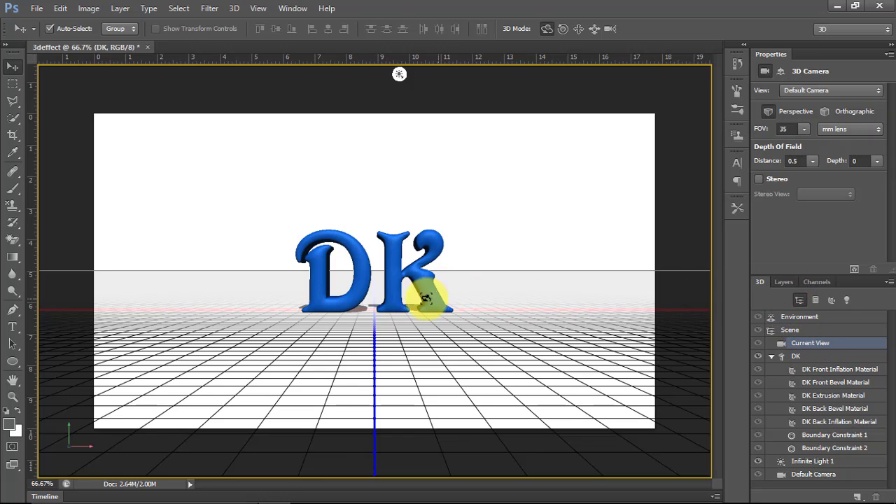
{"action": "left_click", "coordinate": [787, 282]}
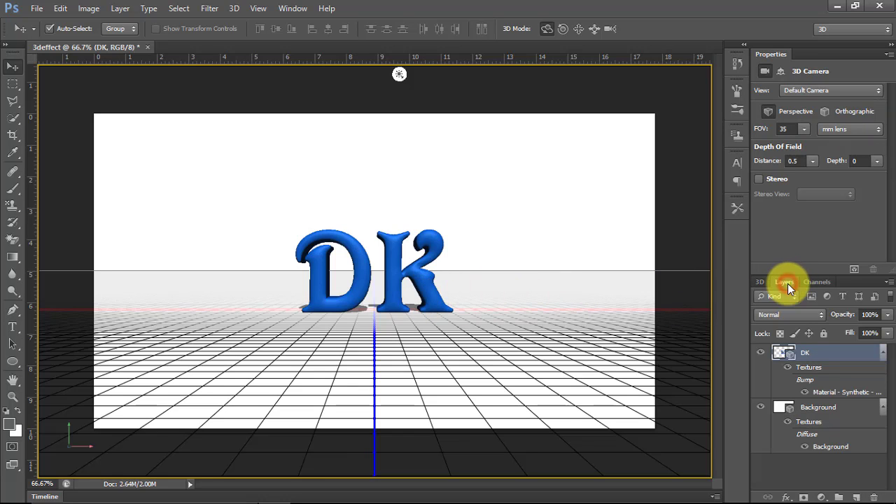
{"action": "left_click", "coordinate": [823, 412]}
{"action": "left_click", "coordinate": [803, 356], "text": "ctrl"}
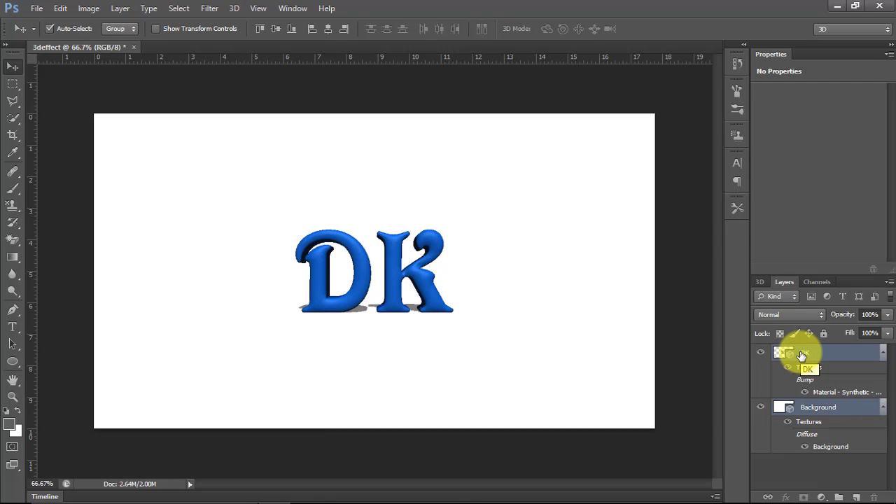
{"action": "left_click", "coordinate": [234, 8]}
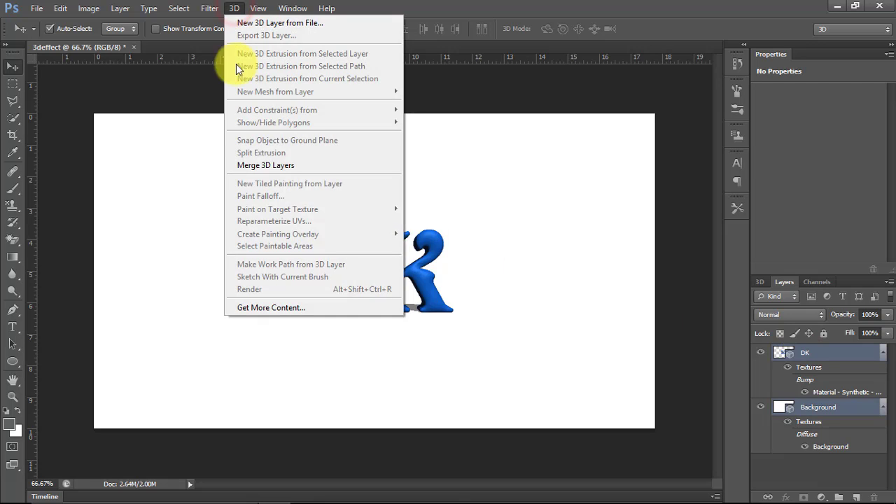
{"action": "left_click", "coordinate": [270, 167]}
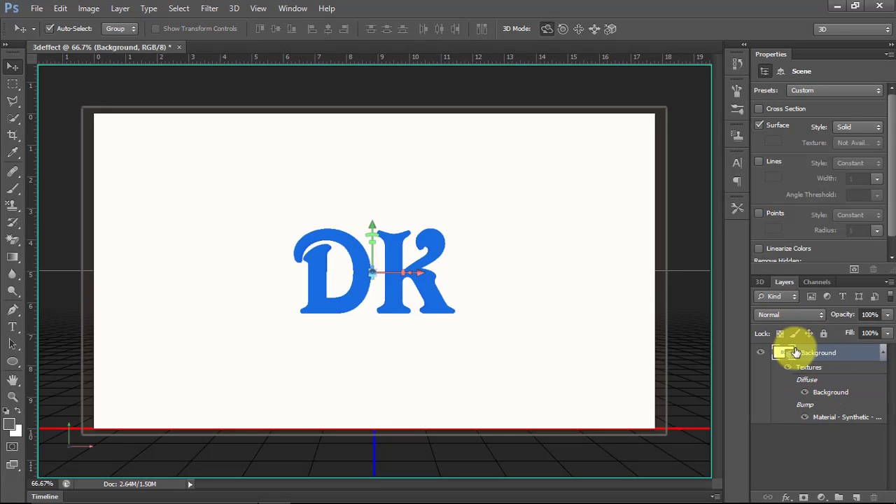
Render the merged 3D scene with 3D > Render
{"action": "right_click", "coordinate": [811, 356]}
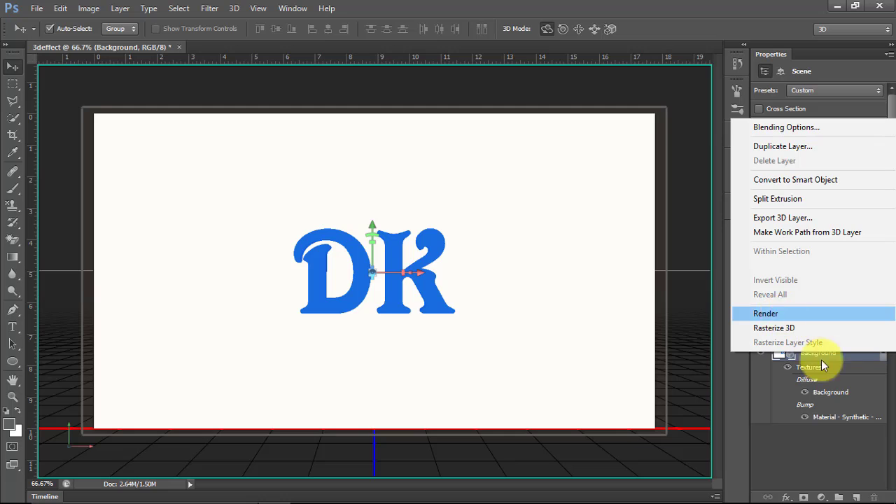
{"action": "left_click", "coordinate": [840, 363]}
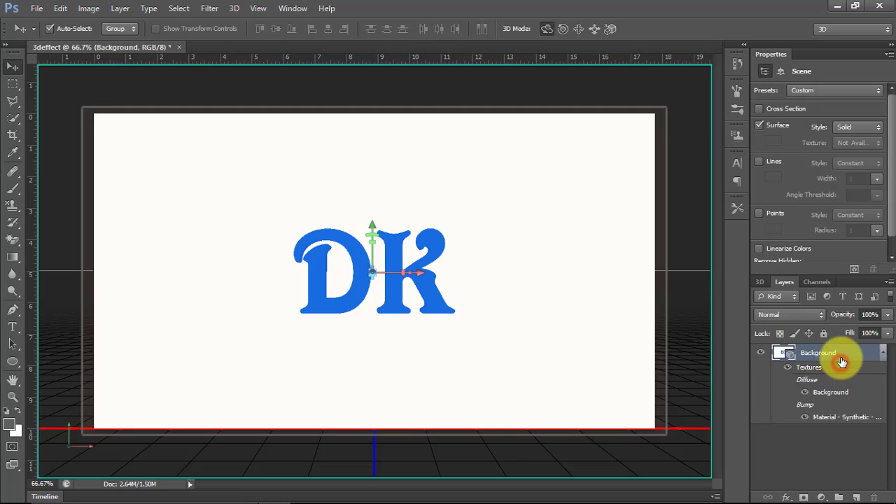
{"action": "left_click", "coordinate": [233, 9]}
{"action": "left_click", "coordinate": [311, 295]}
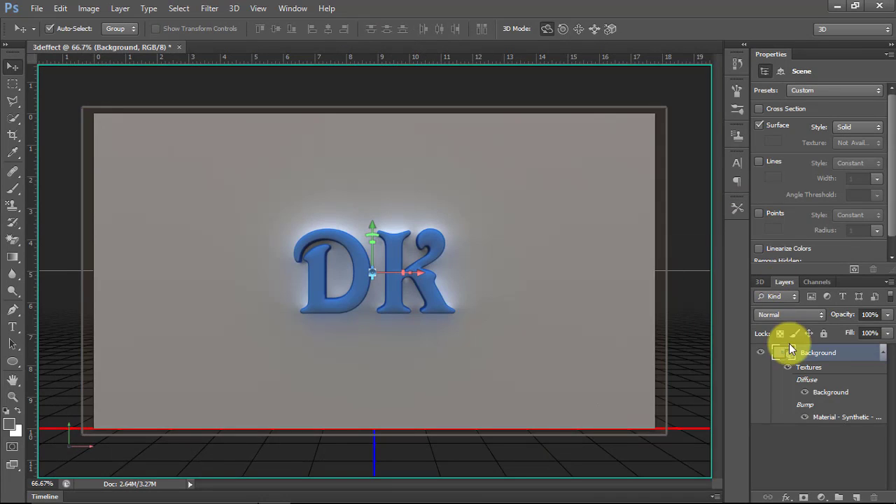
Rasterize the rendered 3D DK scene layer into an ordinary layer
{"action": "left_click", "coordinate": [813, 356]}
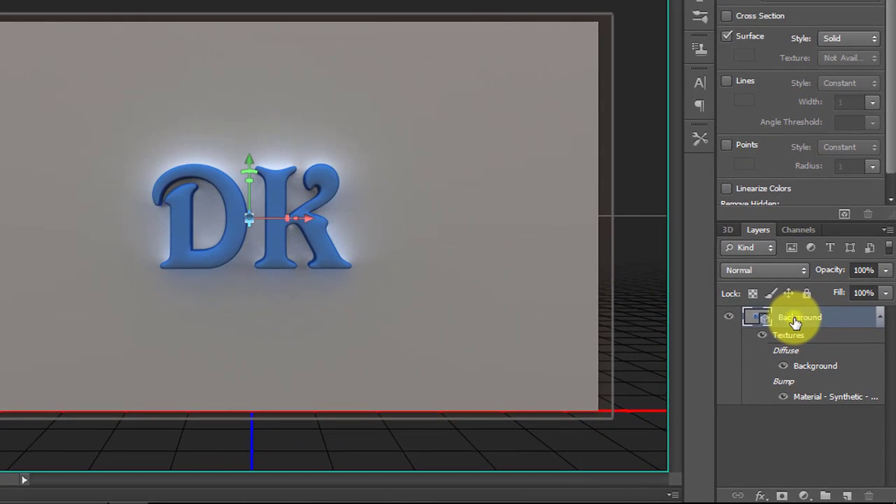
{"action": "right_click", "coordinate": [795, 321]}
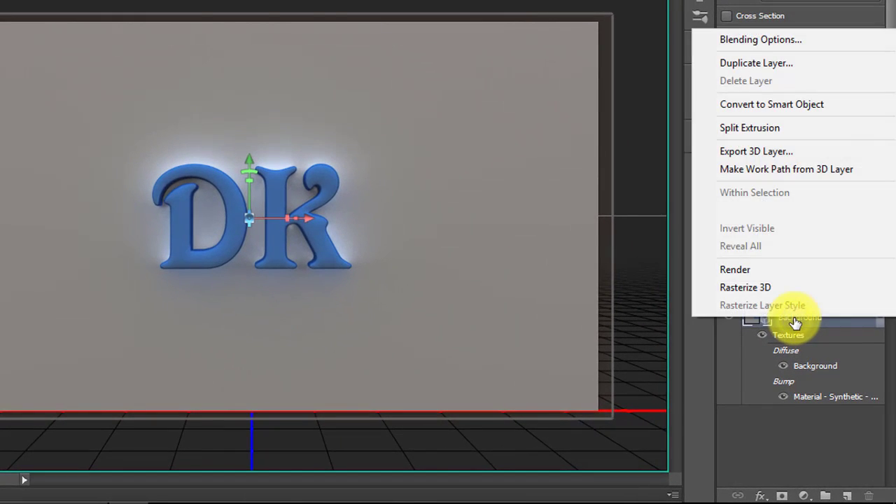
{"action": "left_click", "coordinate": [767, 291]}
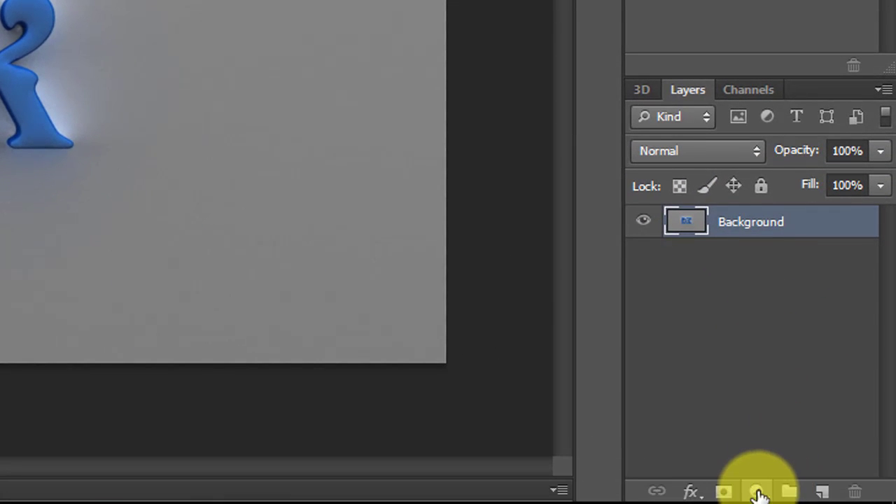
Add a Color Balance adjustment with Cyan-Red and Yellow-Blue at -100, turning the scene green
{"action": "left_click", "coordinate": [758, 492]}
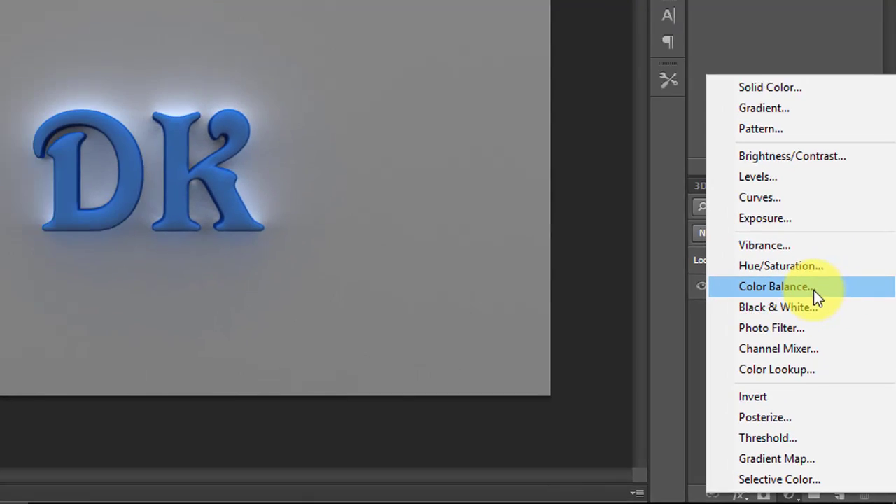
{"action": "left_click", "coordinate": [813, 290]}
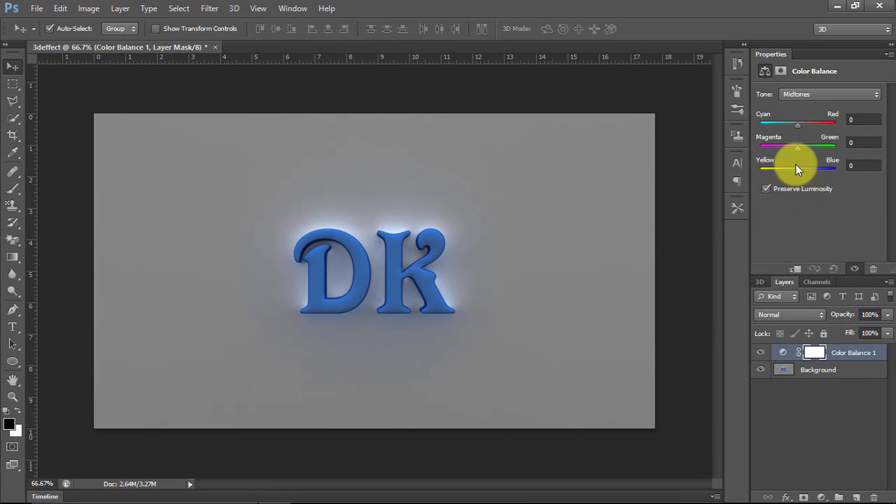
{"action": "left_click_drag", "start_coordinate": [797, 168], "coordinate": [766, 167]}
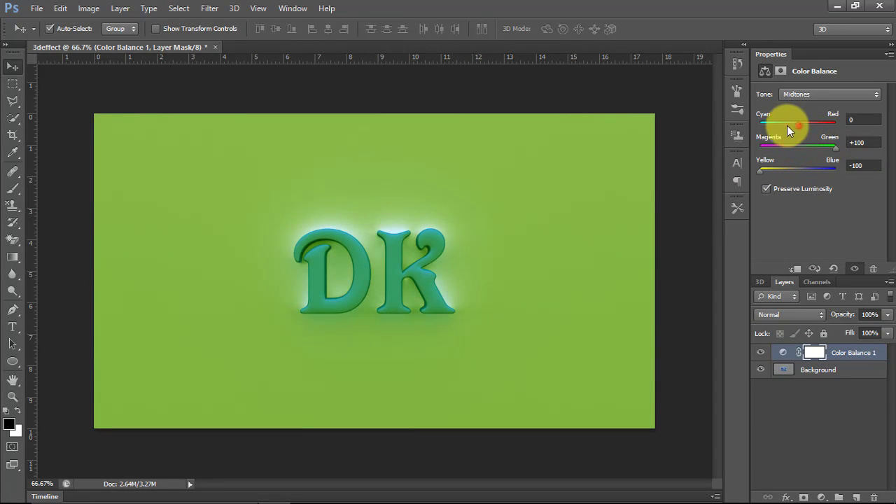
{"action": "left_click_drag", "start_coordinate": [787, 125], "coordinate": [734, 127]}
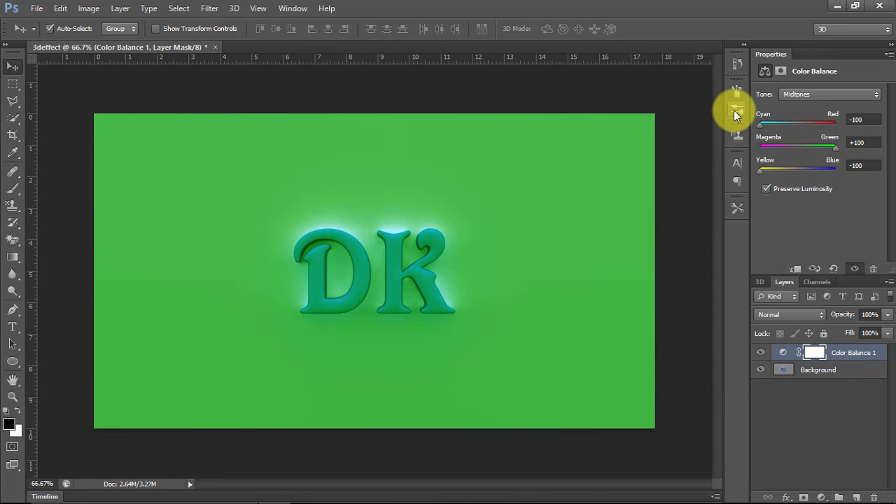
{"action": "left_click", "coordinate": [830, 369]}
Merge Color Balance 1 into the Background, then scale the artwork to about 131% and nudge it upward
{"action": "left_click", "coordinate": [835, 356], "text": "shift"}
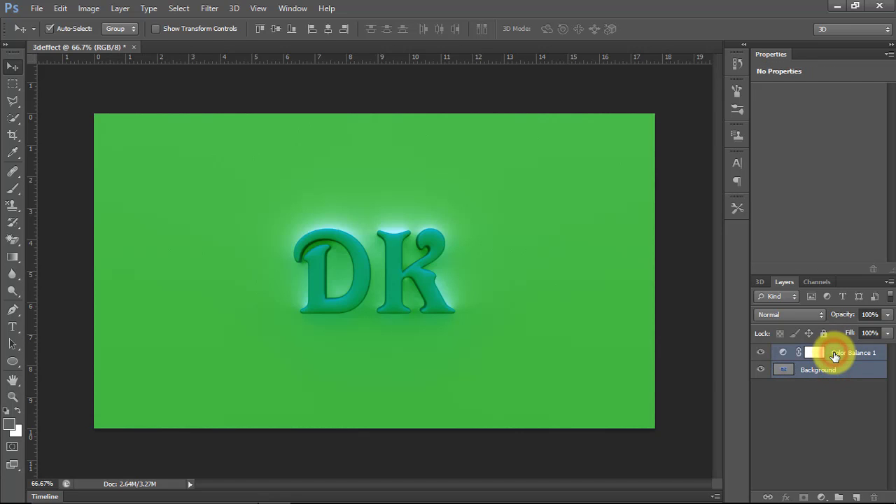
{"action": "key", "text": "ctrl+e"}
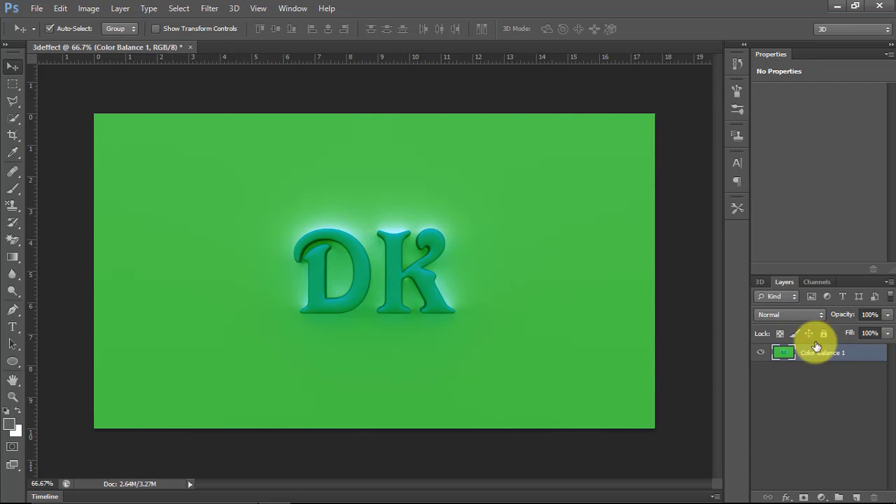
{"action": "key", "text": "ctrl+t"}
{"action": "left_click_drag", "start_coordinate": [690, 95], "coordinate": [751, 62]}
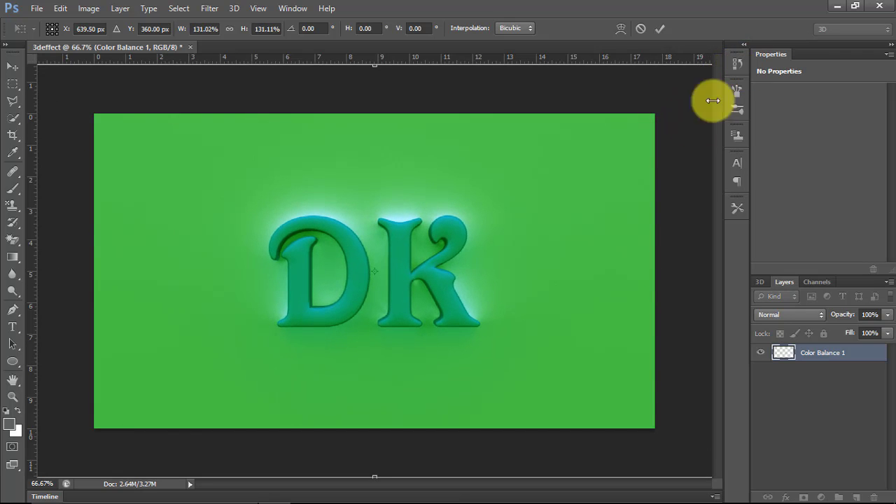
{"action": "left_click_drag", "start_coordinate": [576, 237], "coordinate": [575, 225]}
{"action": "key", "text": "Return"}
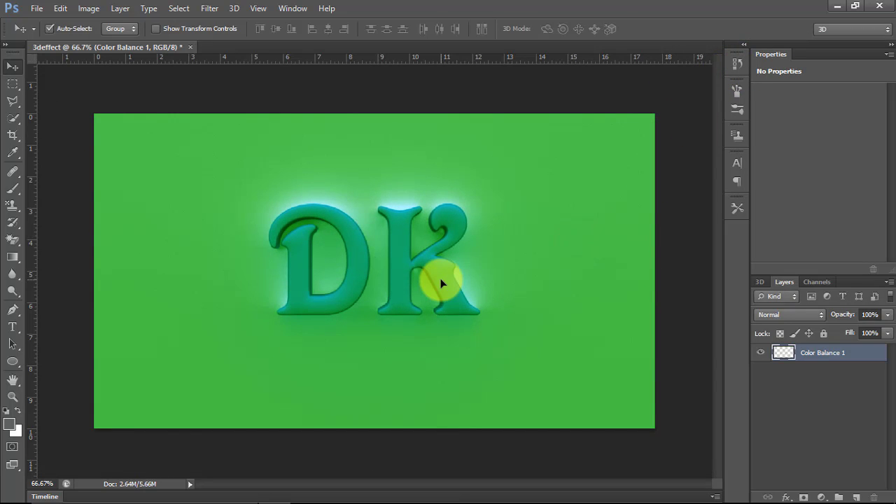
{"action": "left_click", "coordinate": [13, 326]}
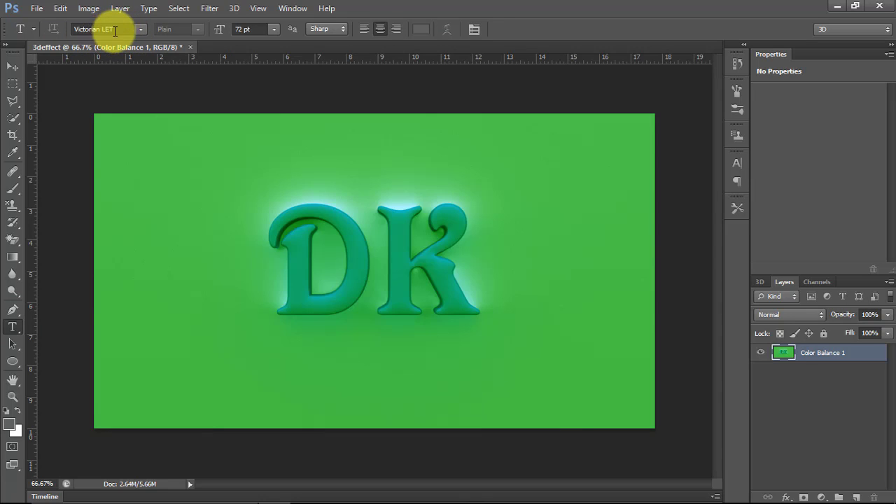
Type 'Graphic tutorials' below DK in Arial Bold about 33 pt with wide tracking
{"action": "left_click", "coordinate": [137, 29]}
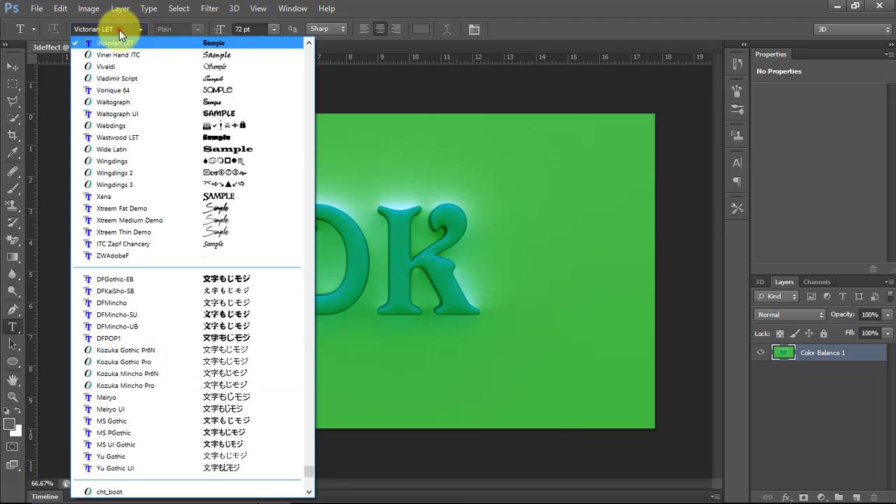
{"action": "left_click", "coordinate": [120, 29]}
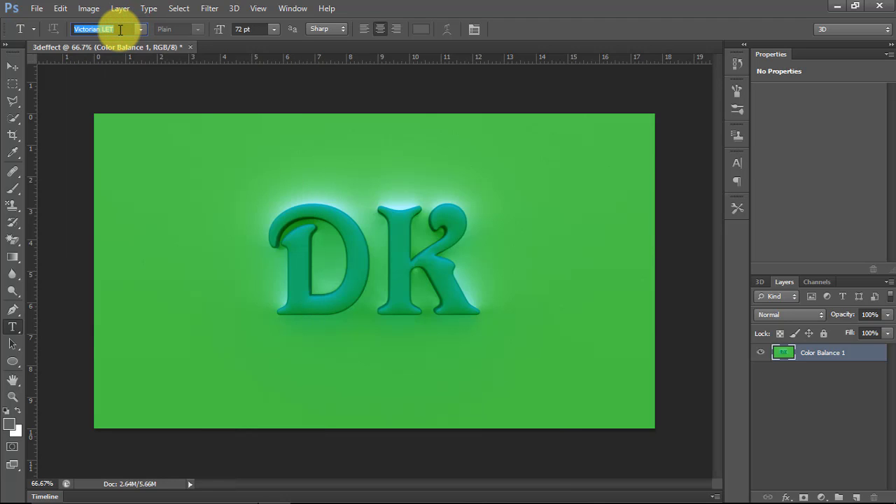
{"action": "left_click", "coordinate": [308, 357]}
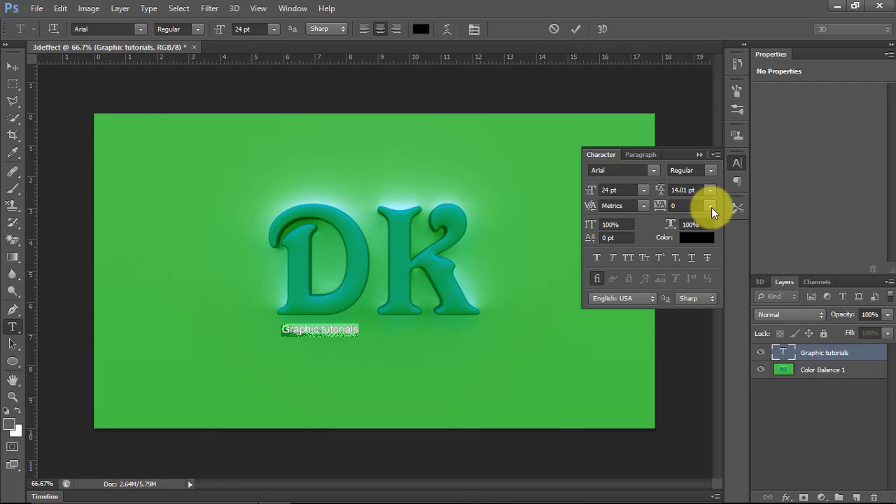
{"action": "left_click", "coordinate": [710, 206]}
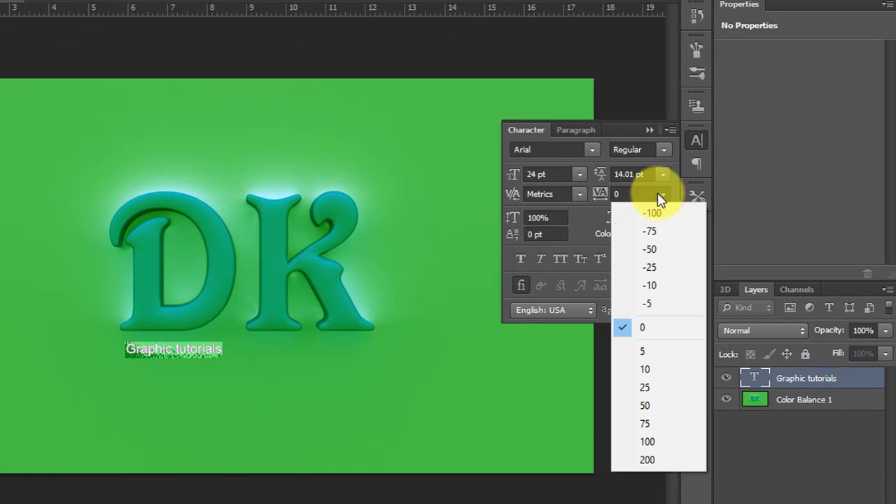
{"action": "left_click", "coordinate": [659, 196]}
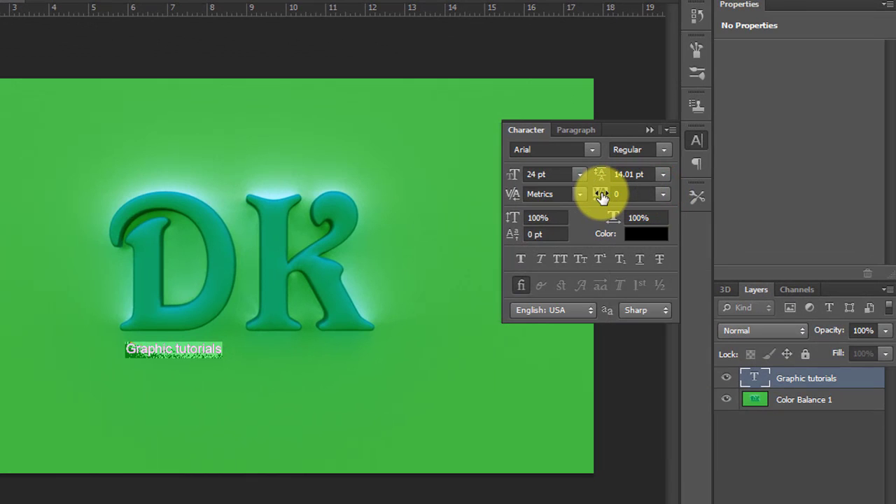
{"action": "mouse_move", "coordinate": [603, 196]}
{"action": "left_mouse_down"}
{"action": "mouse_move", "coordinate": [590, 126]}
{"action": "mouse_move", "coordinate": [604, 281]}
{"action": "mouse_move", "coordinate": [623, 356]}
{"action": "mouse_move", "coordinate": [621, 336]}
{"action": "left_mouse_up"}
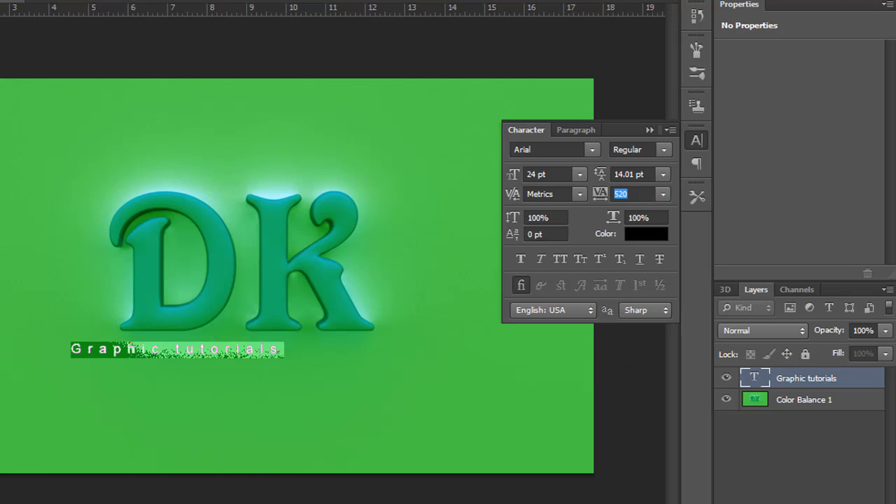
{"action": "key", "text": "ctrl+Return"}
Centre the caption beneath the DK letters and fine-tune its letter spacing toward 420
{"action": "mouse_move", "coordinate": [149, 344]}
{"action": "left_mouse_down"}
{"action": "mouse_move", "coordinate": [213, 356]}
{"action": "mouse_move", "coordinate": [197, 342]}
{"action": "left_mouse_up"}
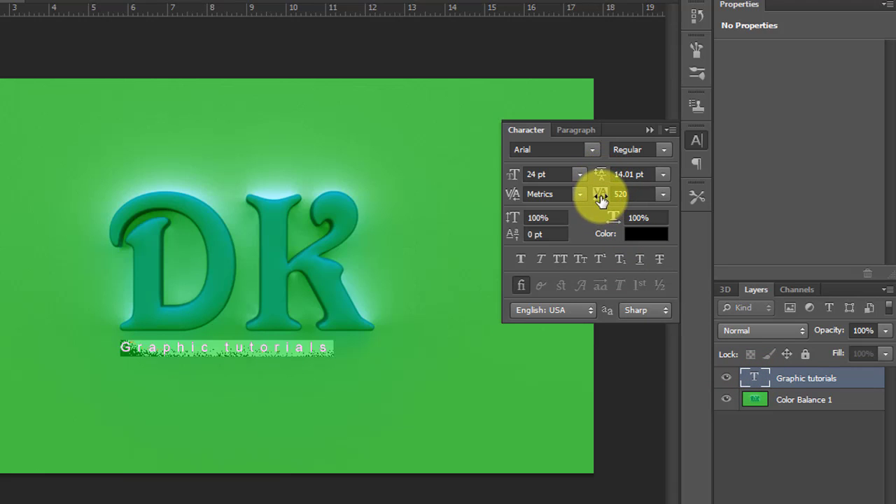
{"action": "mouse_move", "coordinate": [595, 196]}
{"action": "left_mouse_down"}
{"action": "mouse_move", "coordinate": [584, 203]}
{"action": "mouse_move", "coordinate": [632, 213]}
{"action": "mouse_move", "coordinate": [616, 220]}
{"action": "left_mouse_up"}
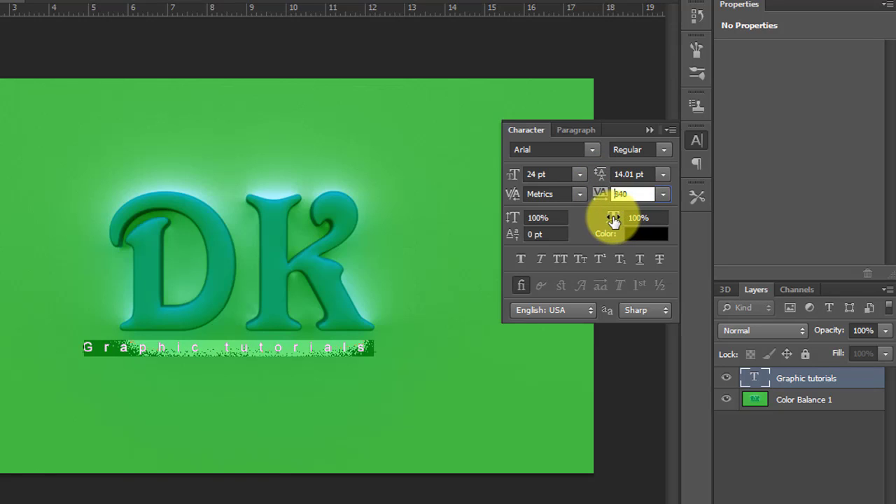
{"action": "left_click_drag", "start_coordinate": [616, 219], "coordinate": [44, 84]}
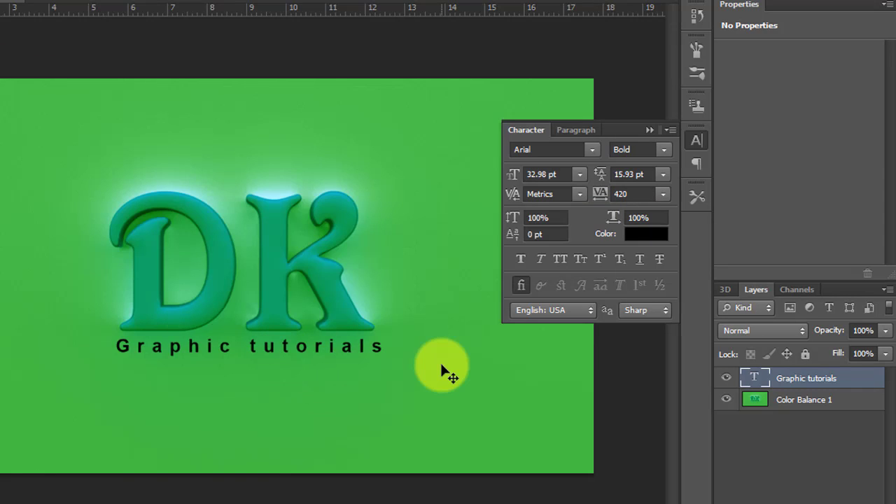
Collapse the Character panel so it no longer covers the artwork
{"action": "left_click", "coordinate": [651, 131]}
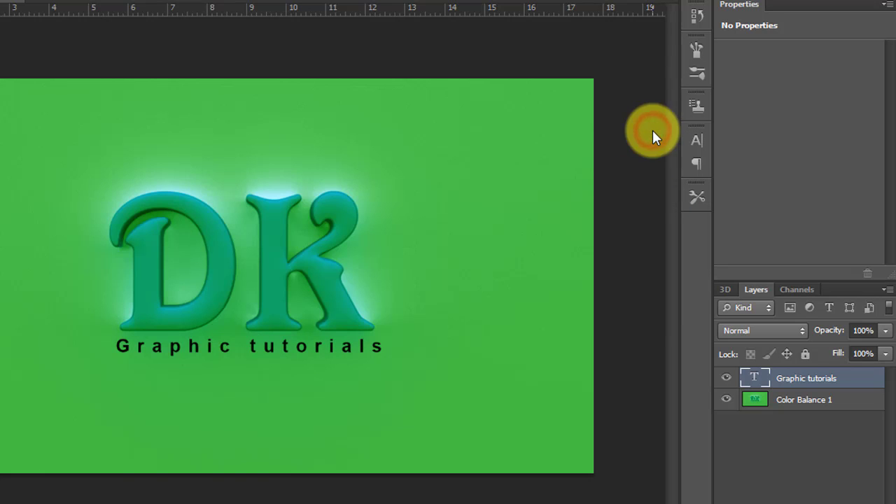